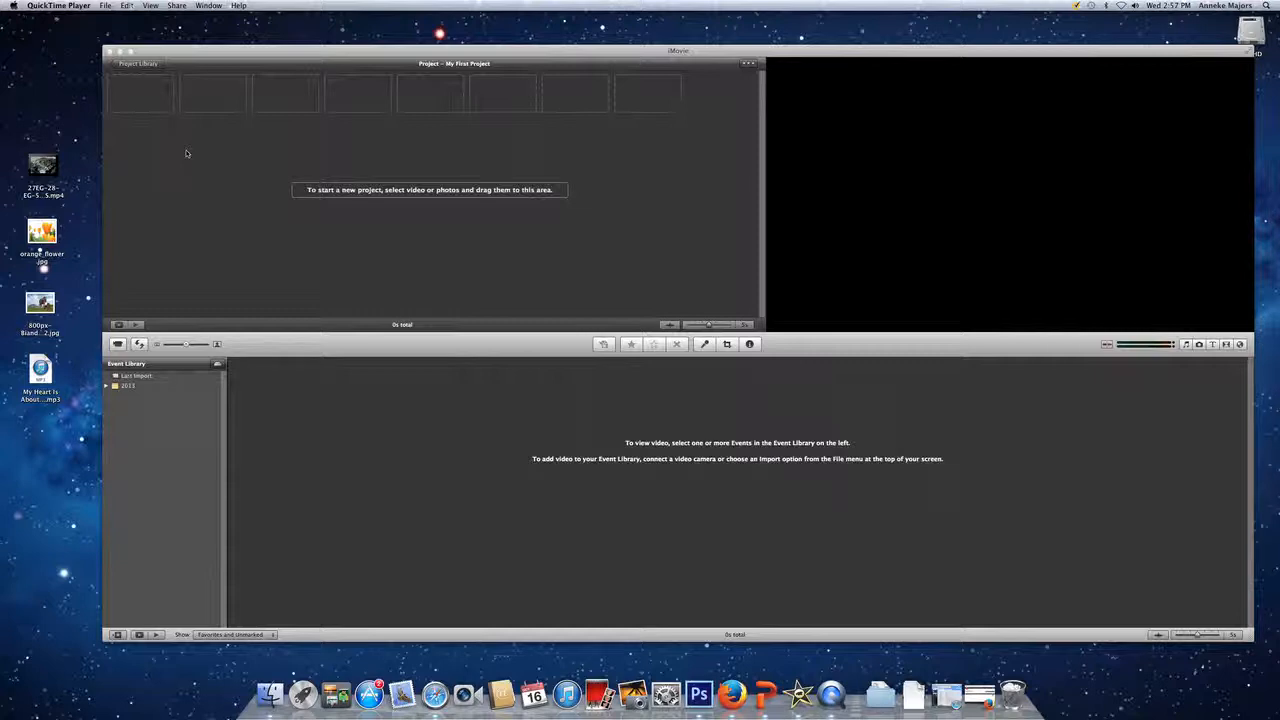
Step: Switch to iMovie, swap the positions of the project and event areas, and swap them back
left_click(271, 57)
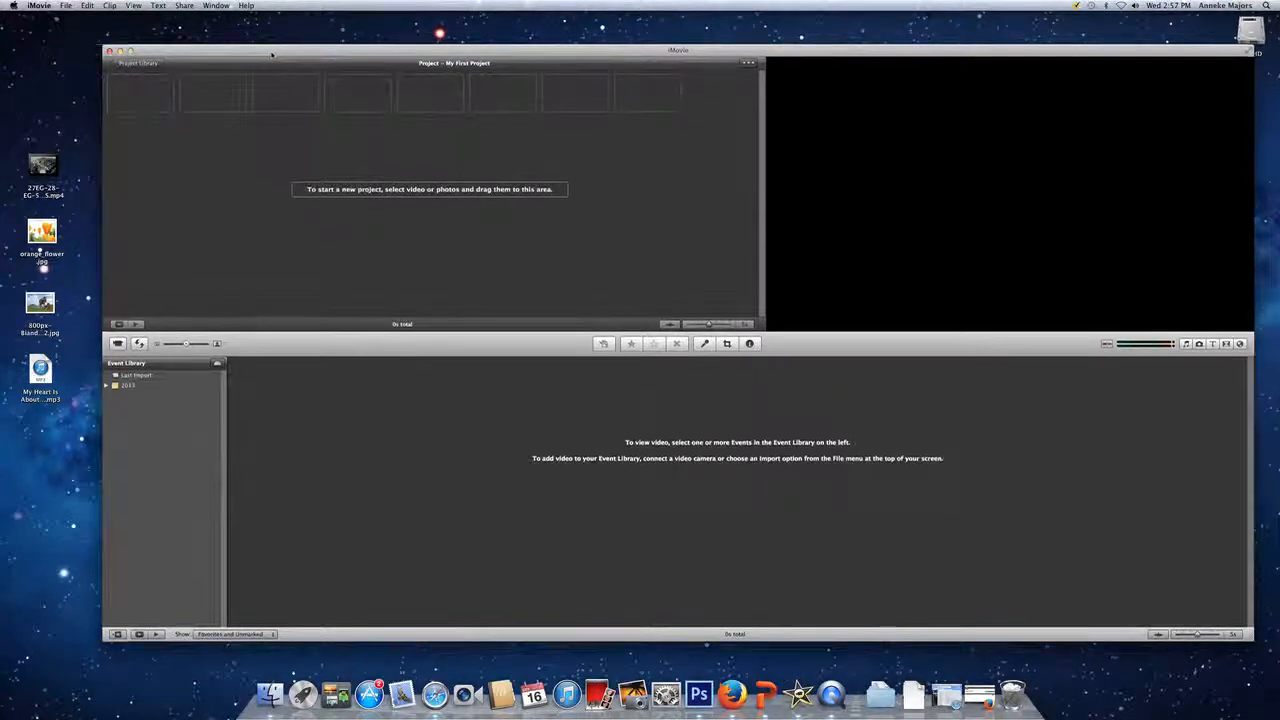
left_click_drag(271, 57, 263, 40)
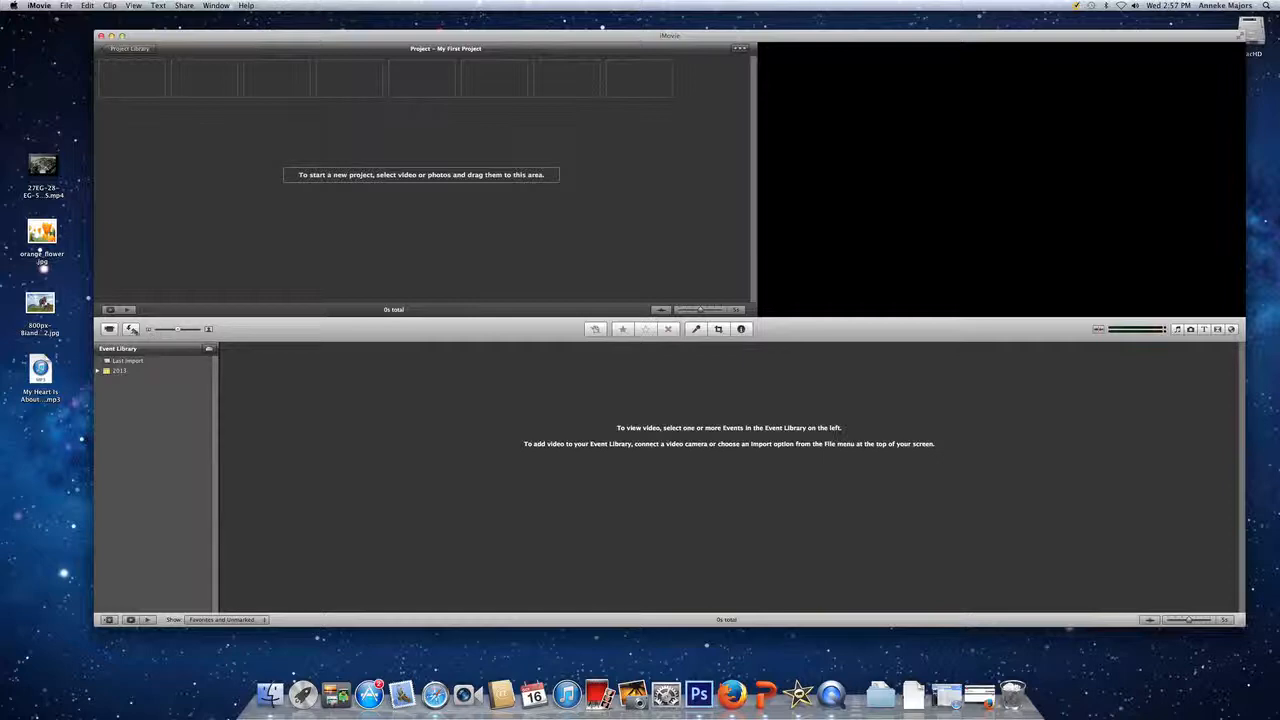
left_click(131, 329)
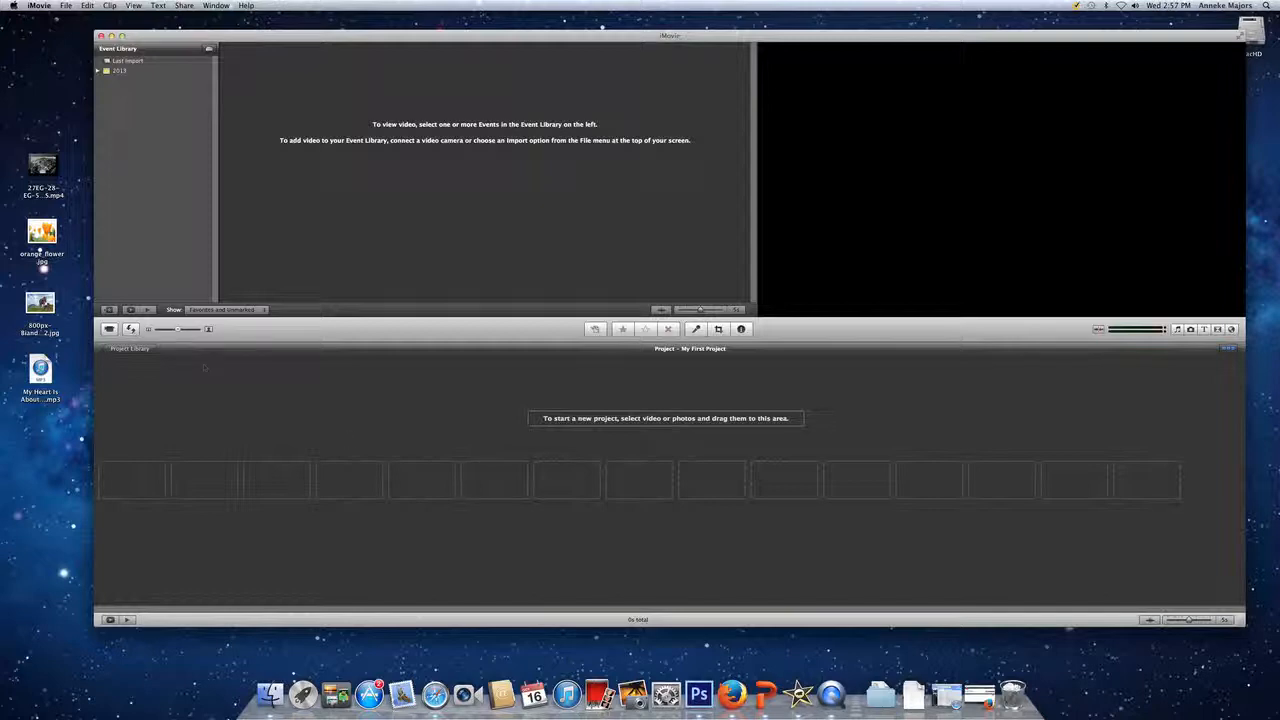
left_click(131, 329)
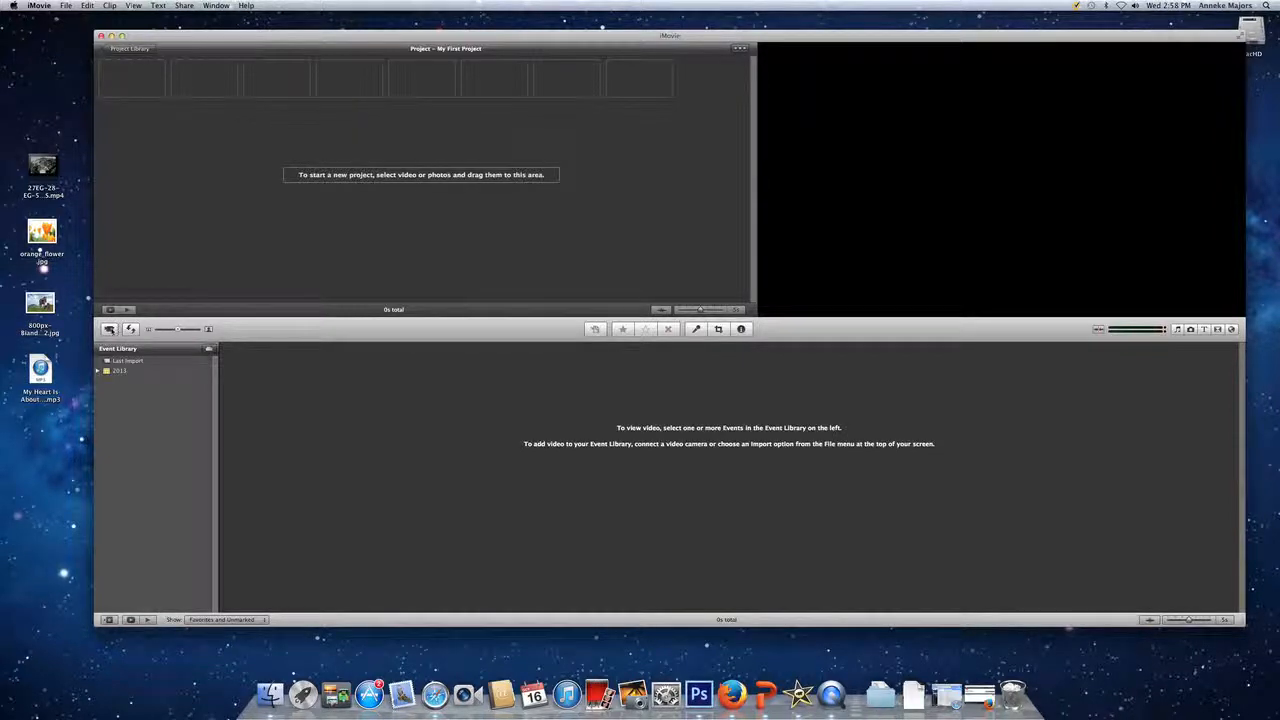
Step: Record a clip of about 10 seconds with the Built-in iSight camera into a new event and close the camera import
left_click(111, 330)
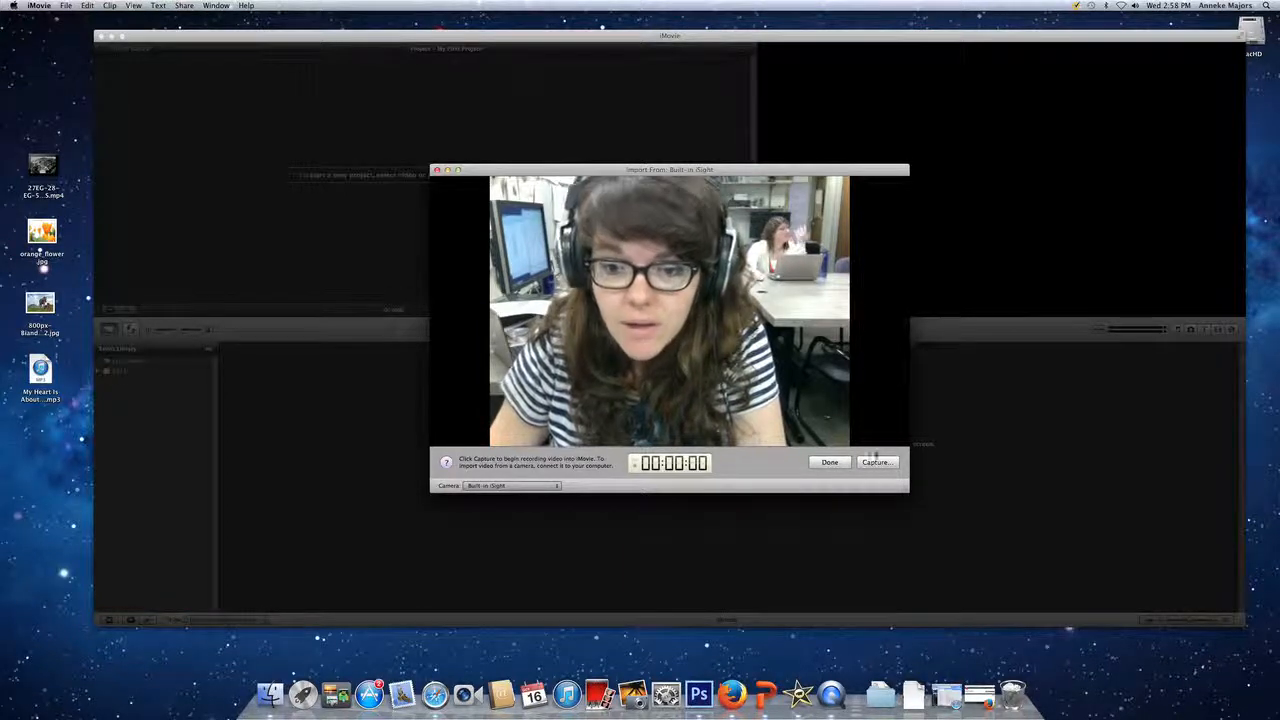
left_click(876, 462)
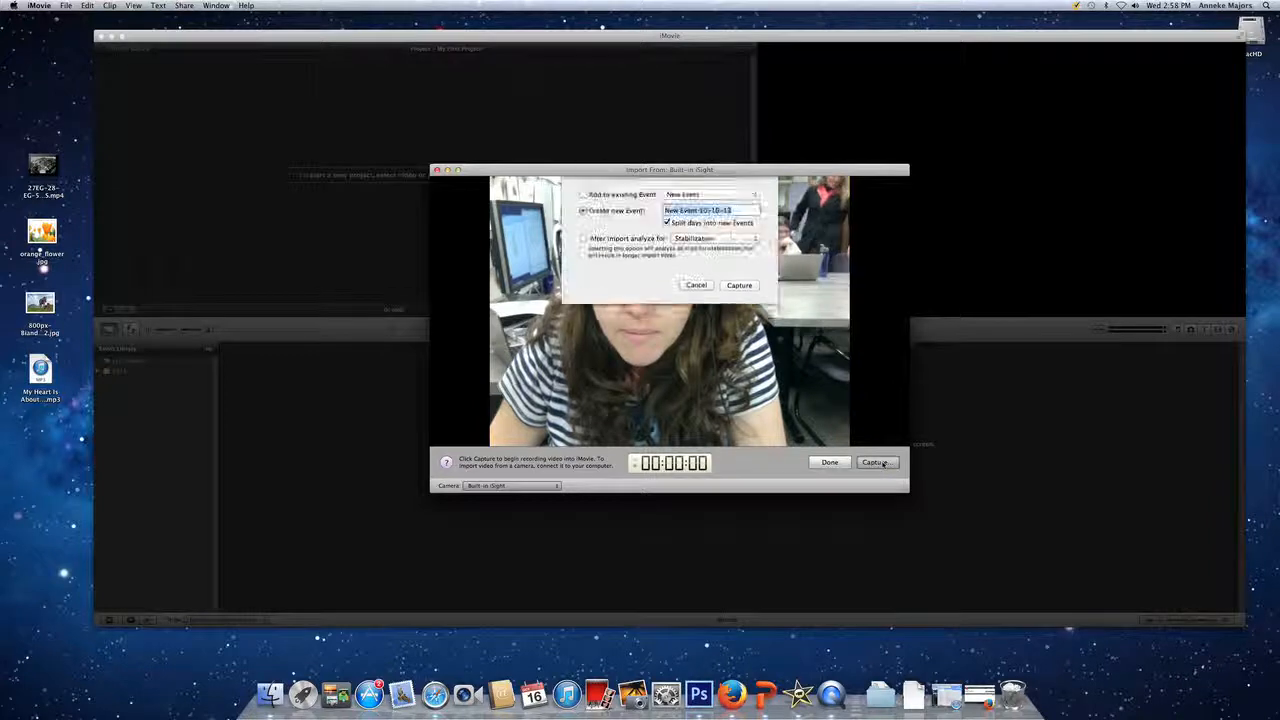
left_click(739, 274)
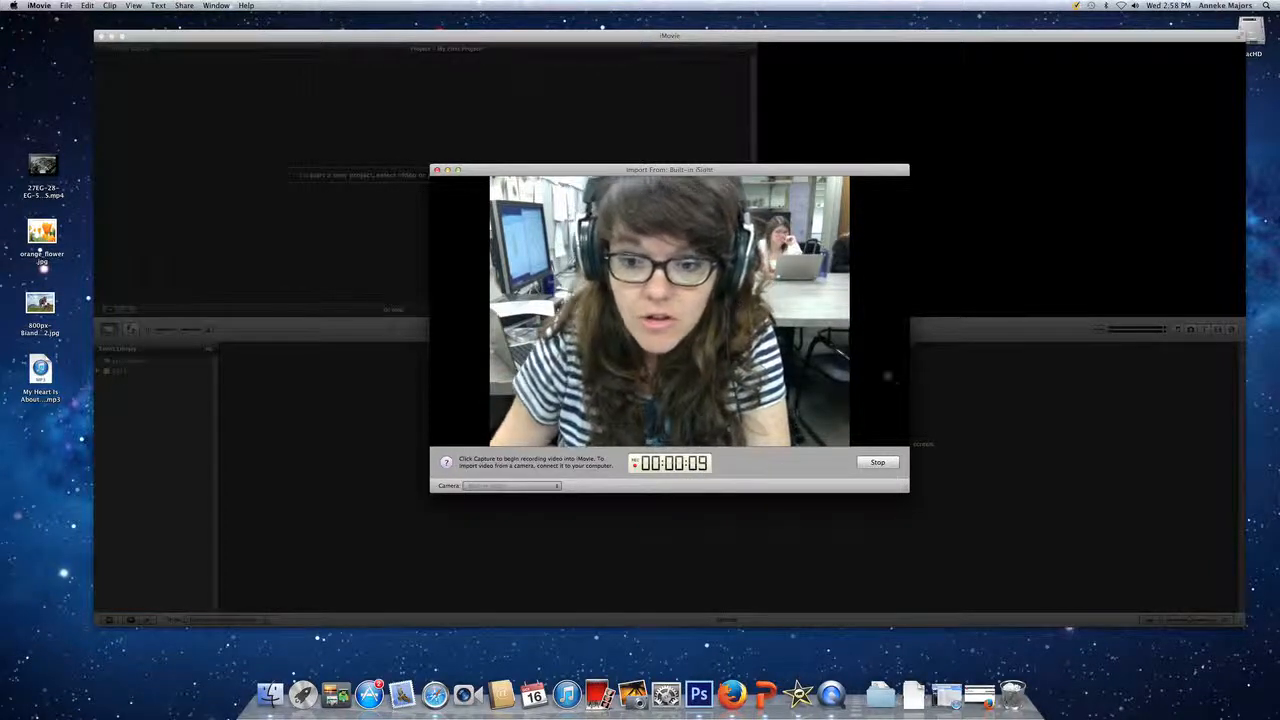
left_click(890, 464)
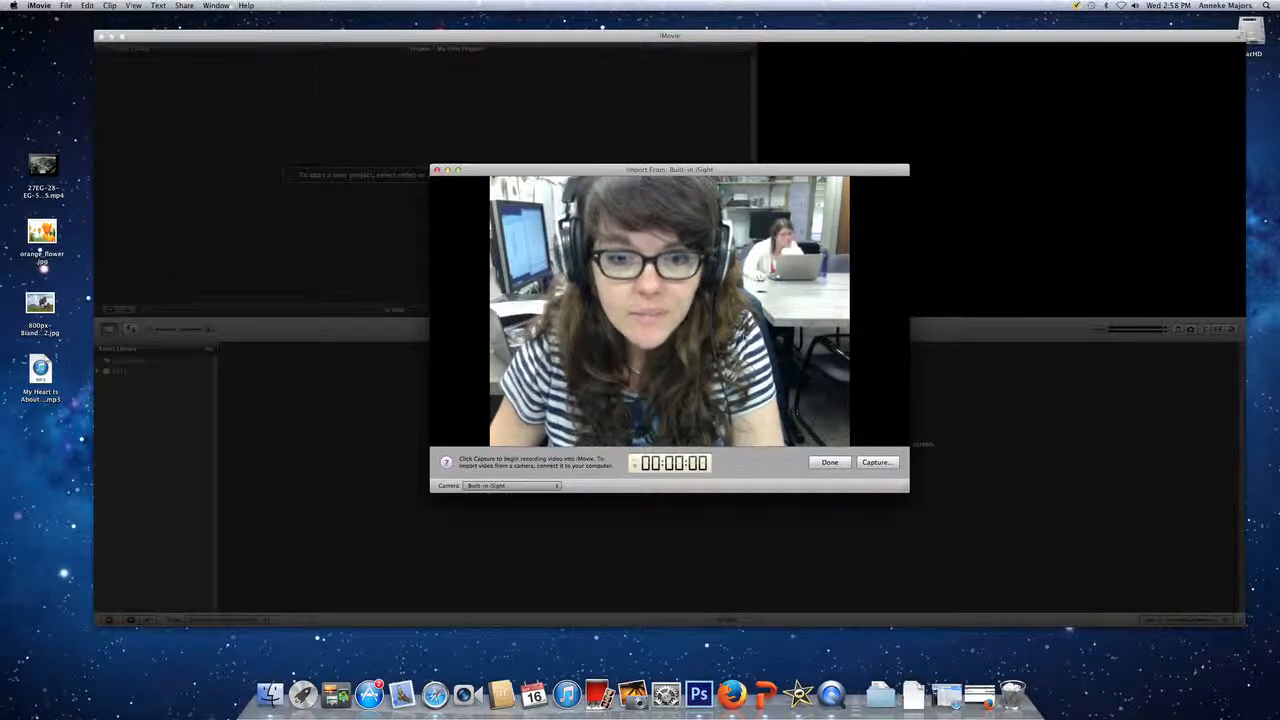
left_click(830, 463)
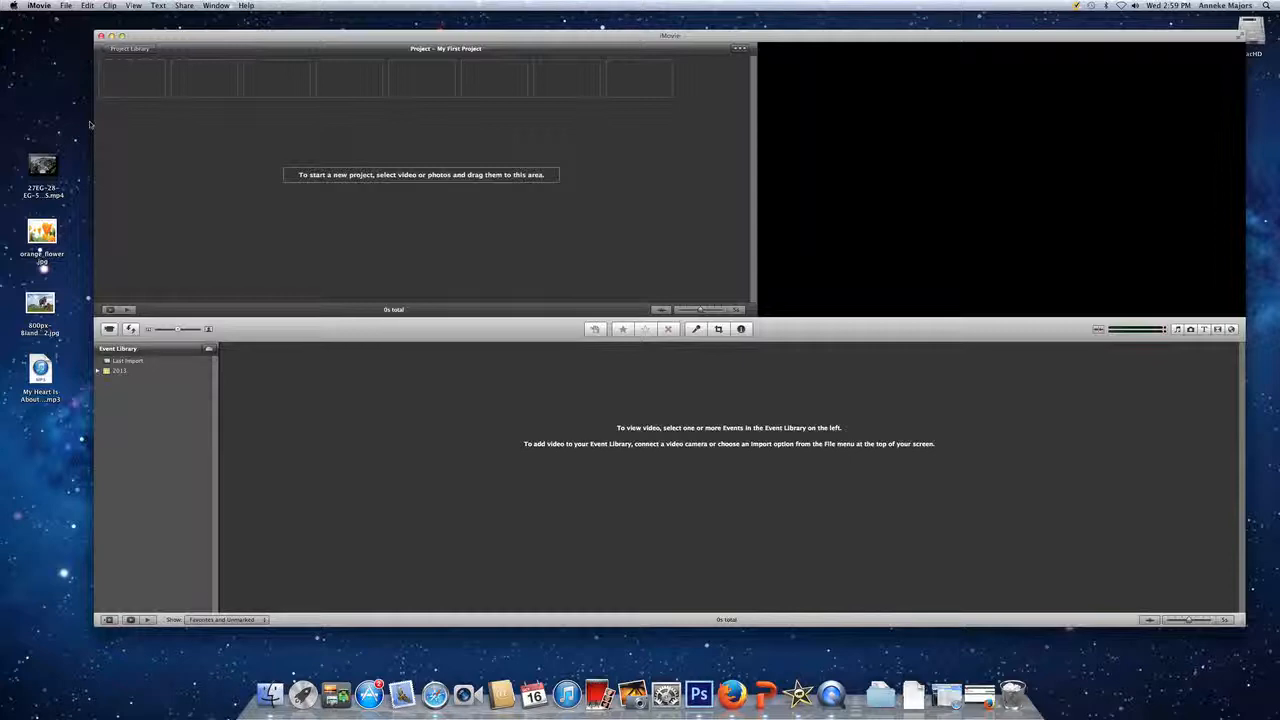
Step: Import the HOTRODS .mp4 movie from the Desktop into the existing event New Event, copying the file and optimizing it at Large - 960x540
mouse_move(48, 164)
left_click(67, 6)
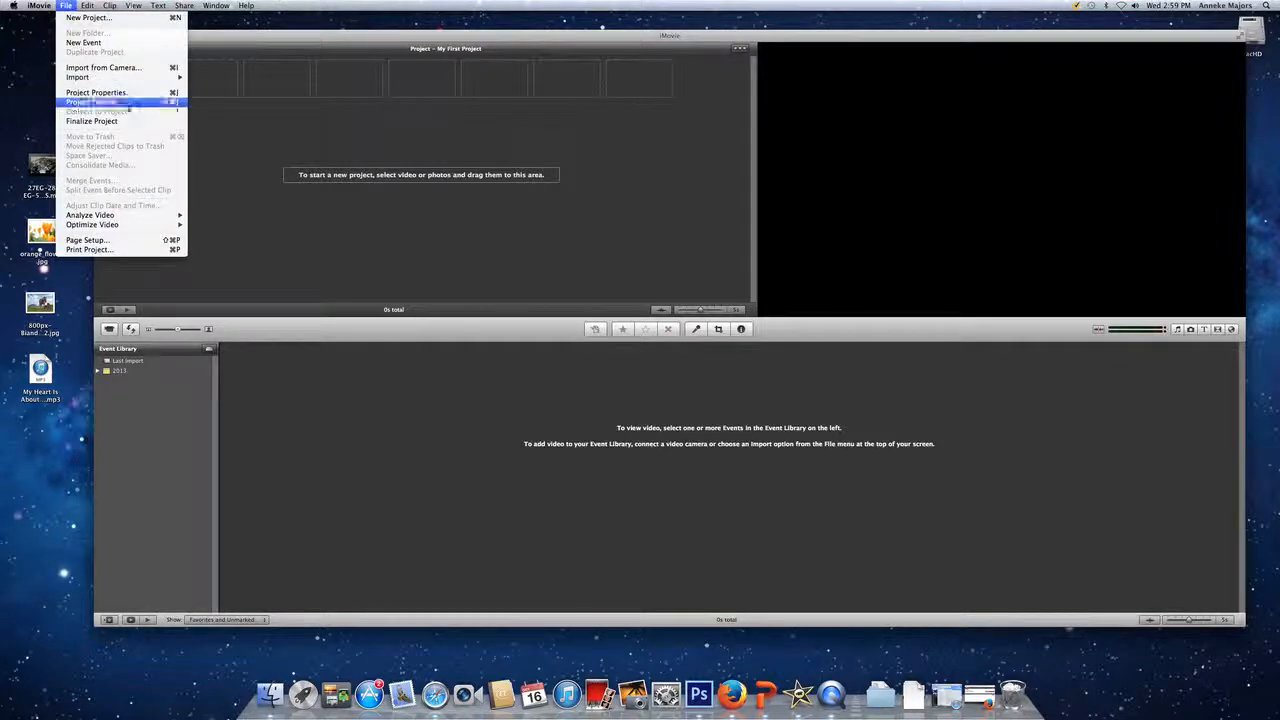
mouse_move(109, 79)
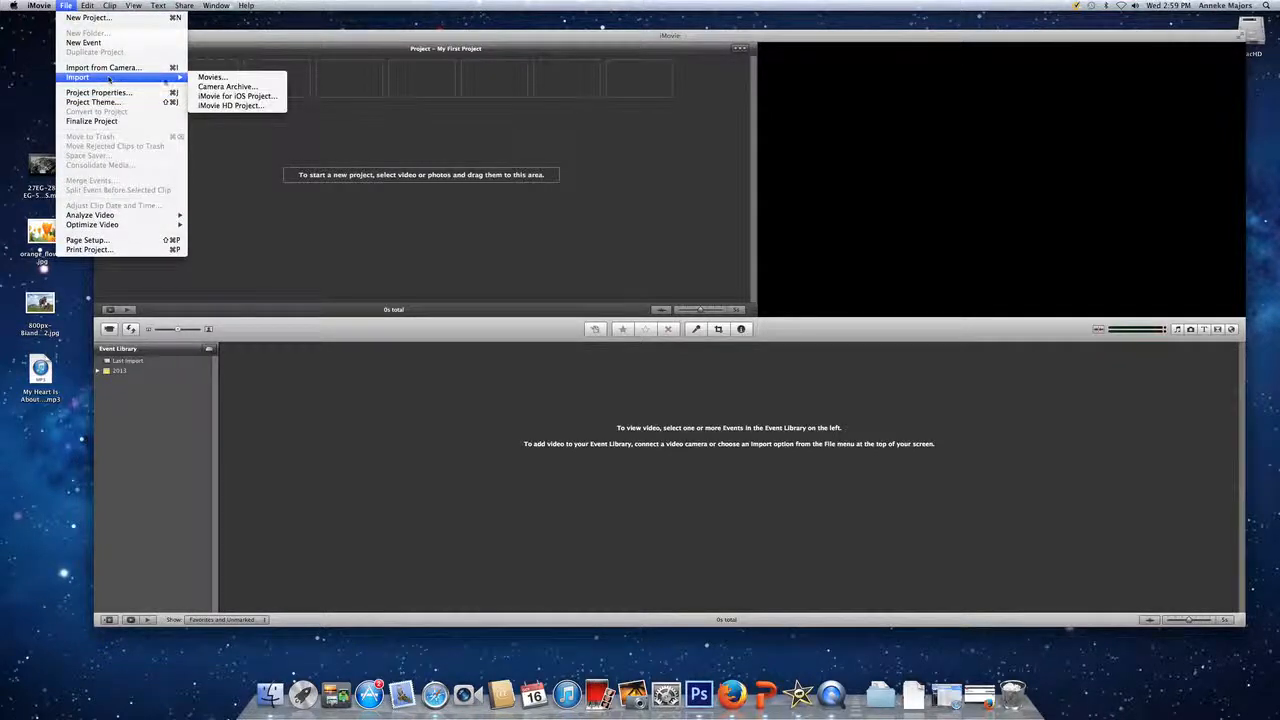
left_click(210, 77)
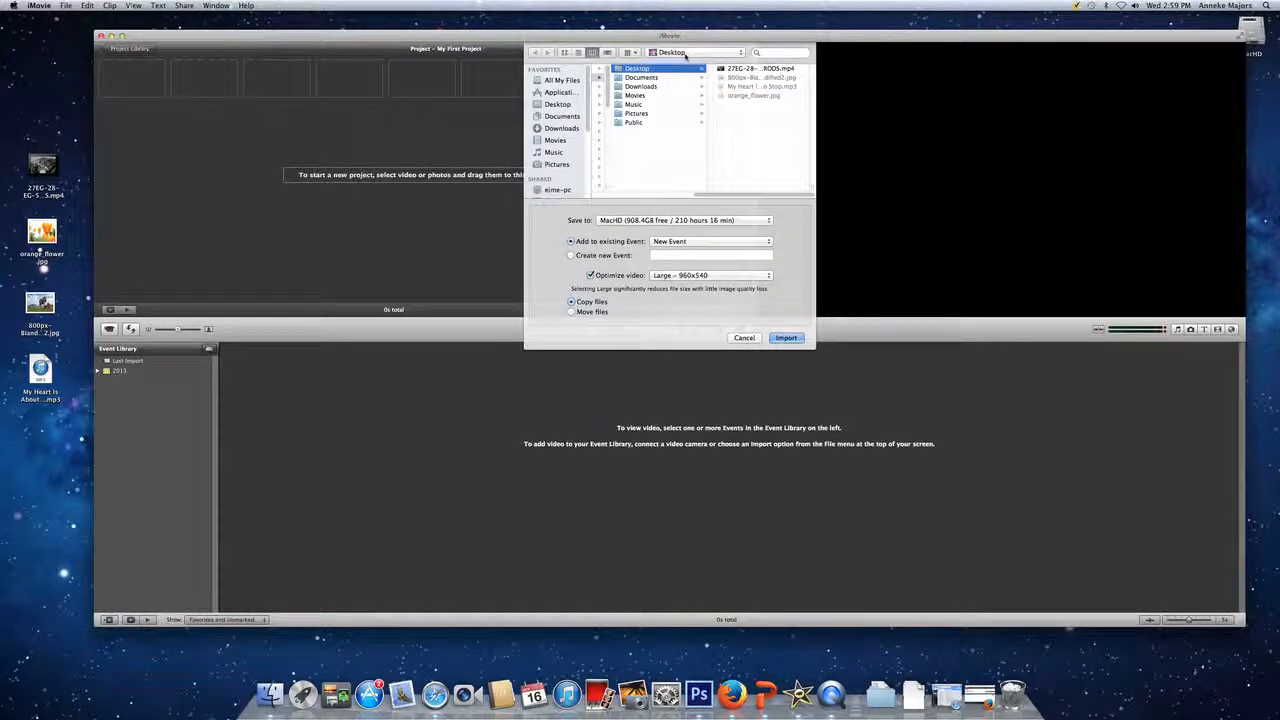
left_click(755, 68)
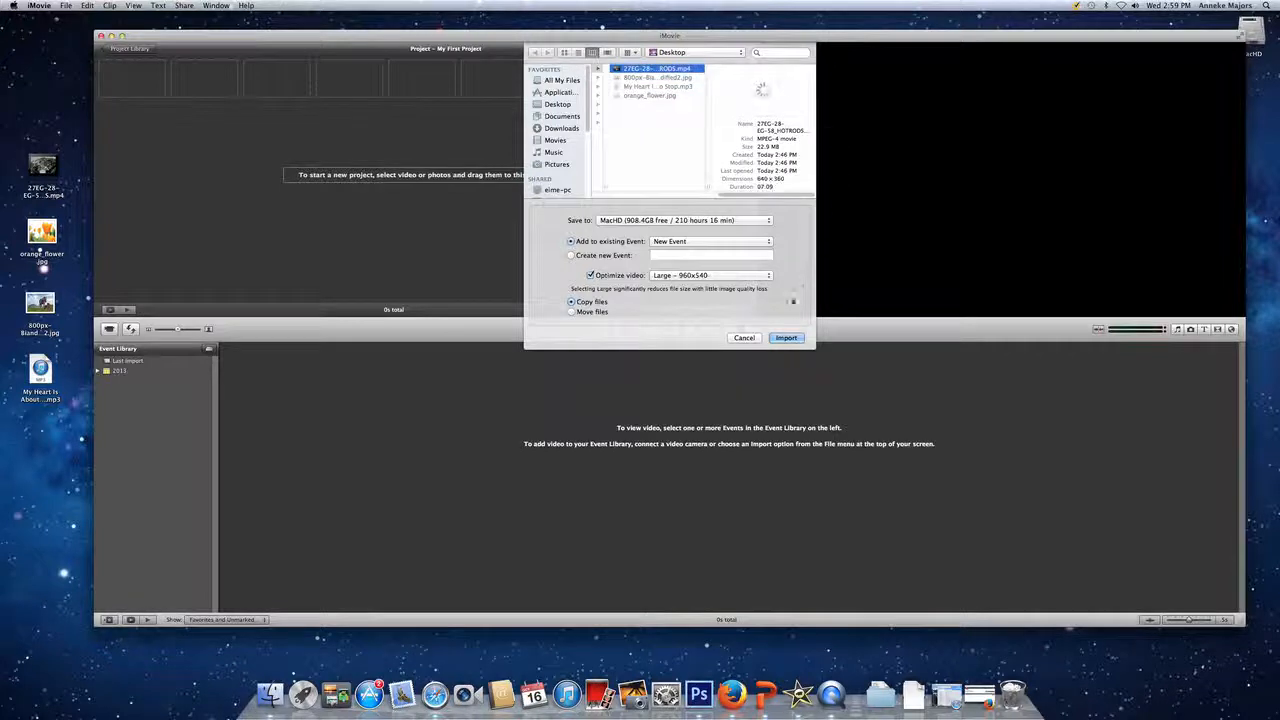
left_click(789, 338)
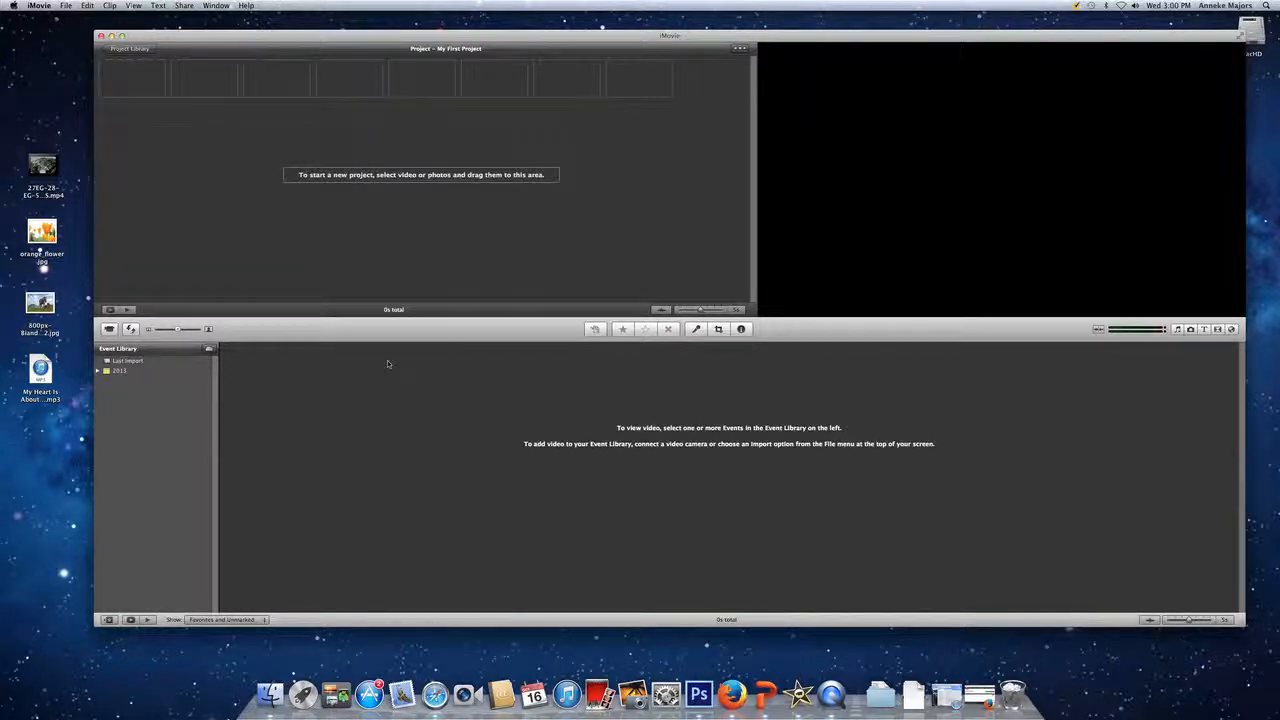
Step: Expand 2013 in the Event Library and examine the clips in the webcam event and the hot rod event
left_click(98, 371)
left_click(155, 382)
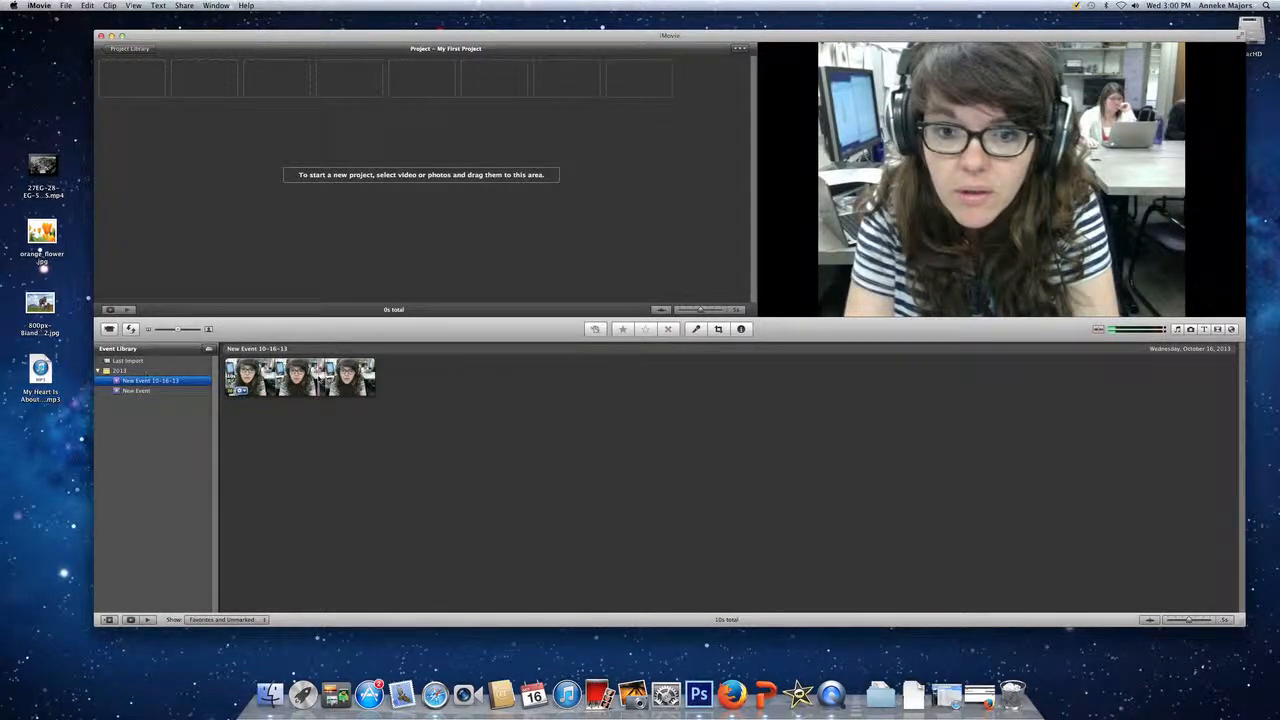
left_click(124, 391)
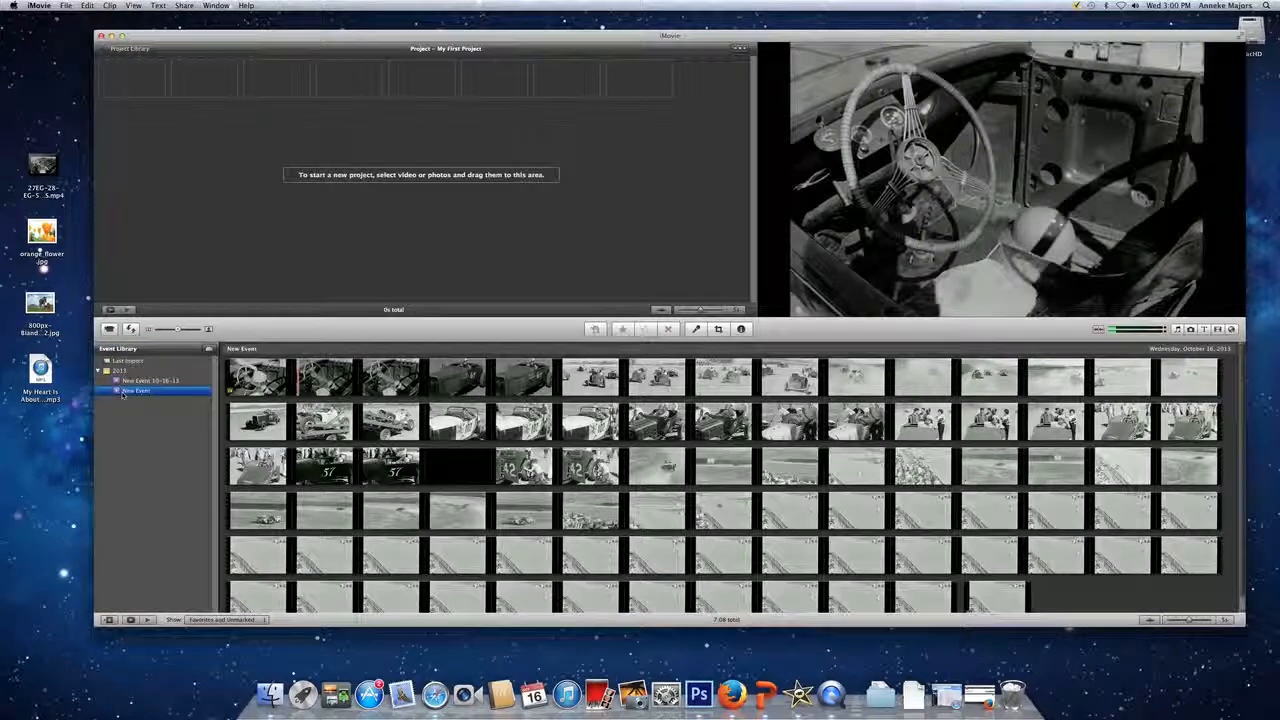
left_click(128, 381)
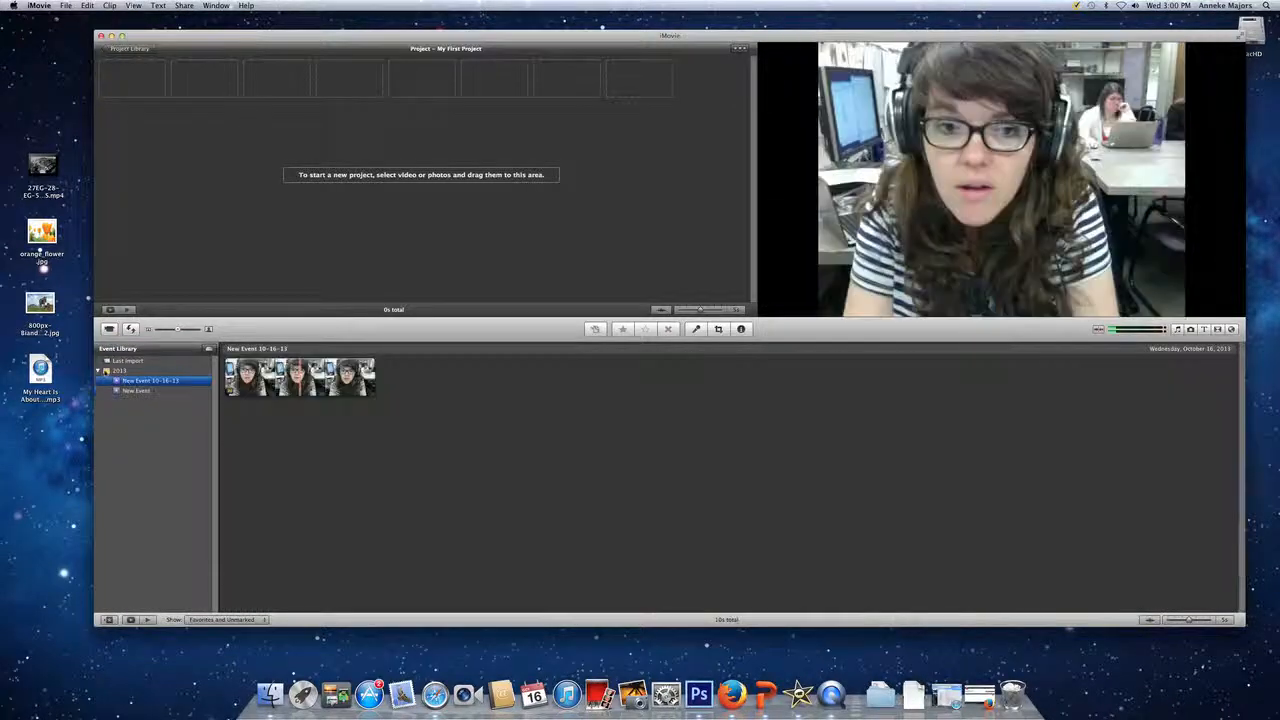
left_click(99, 371)
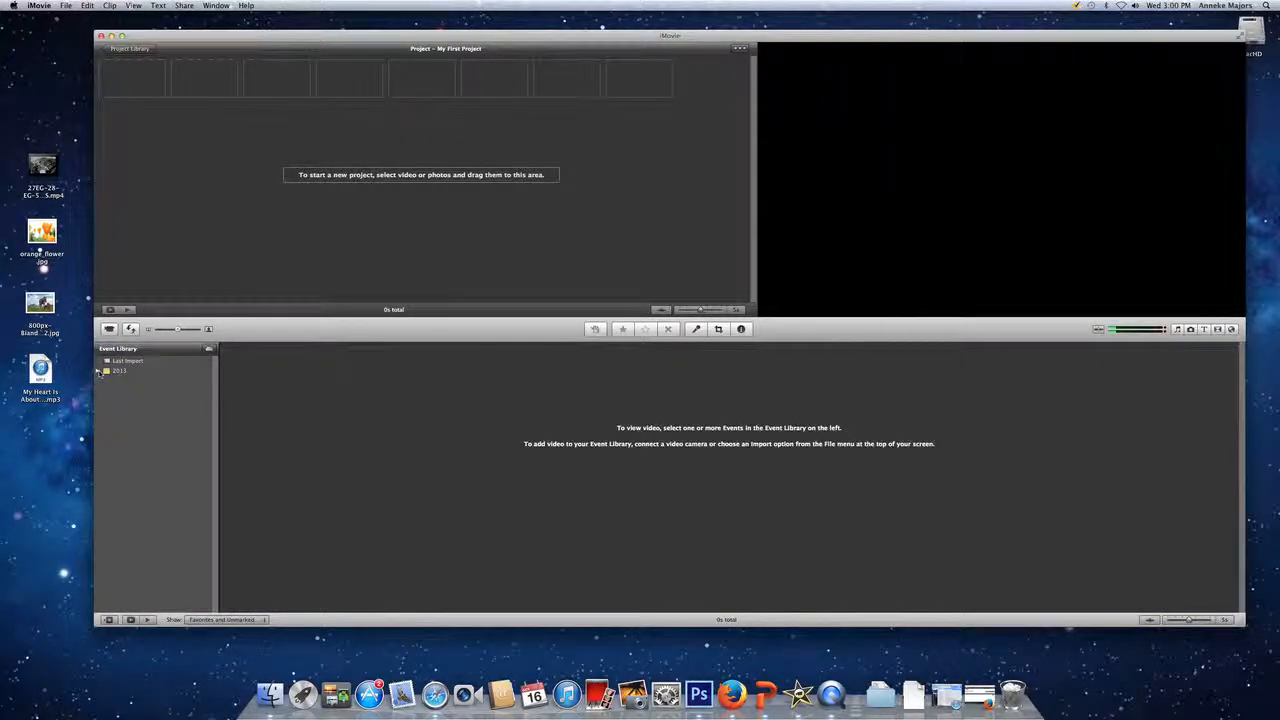
left_click(99, 371)
left_click(150, 381)
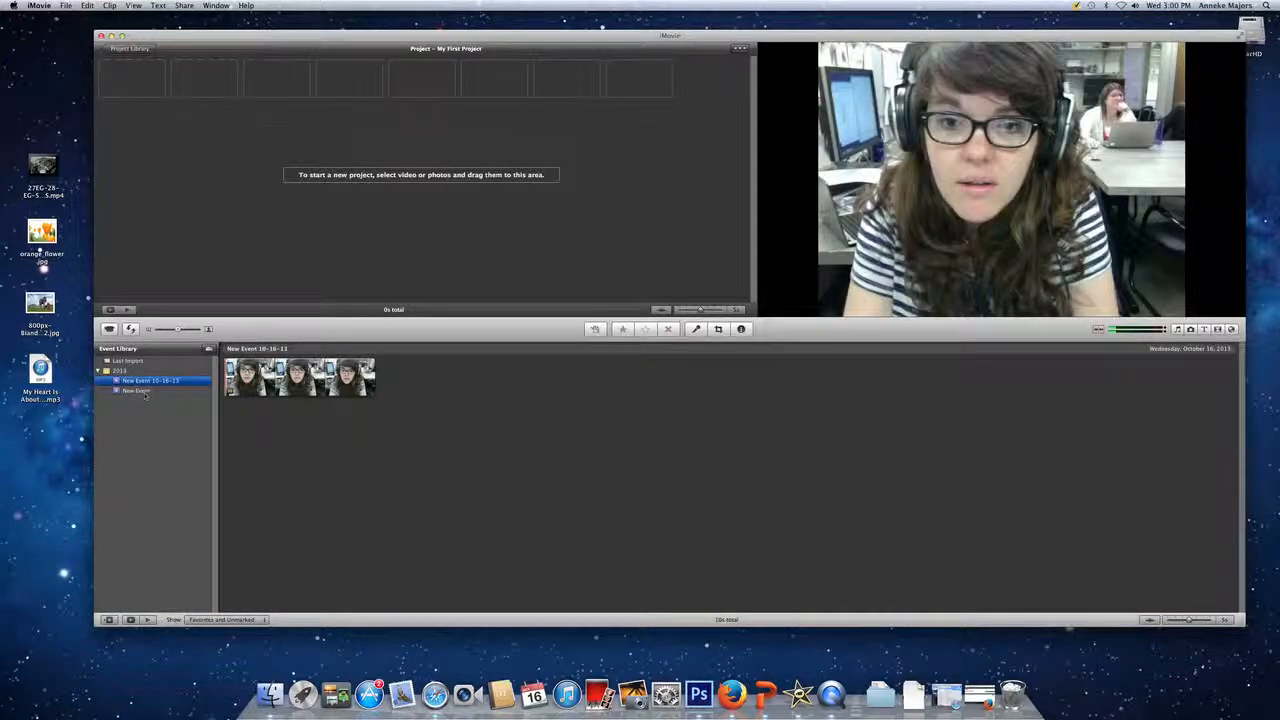
Step: Add a range of about 21 seconds of the hot rod footage to the empty project, changing the project frame rate to 24
left_click(145, 392)
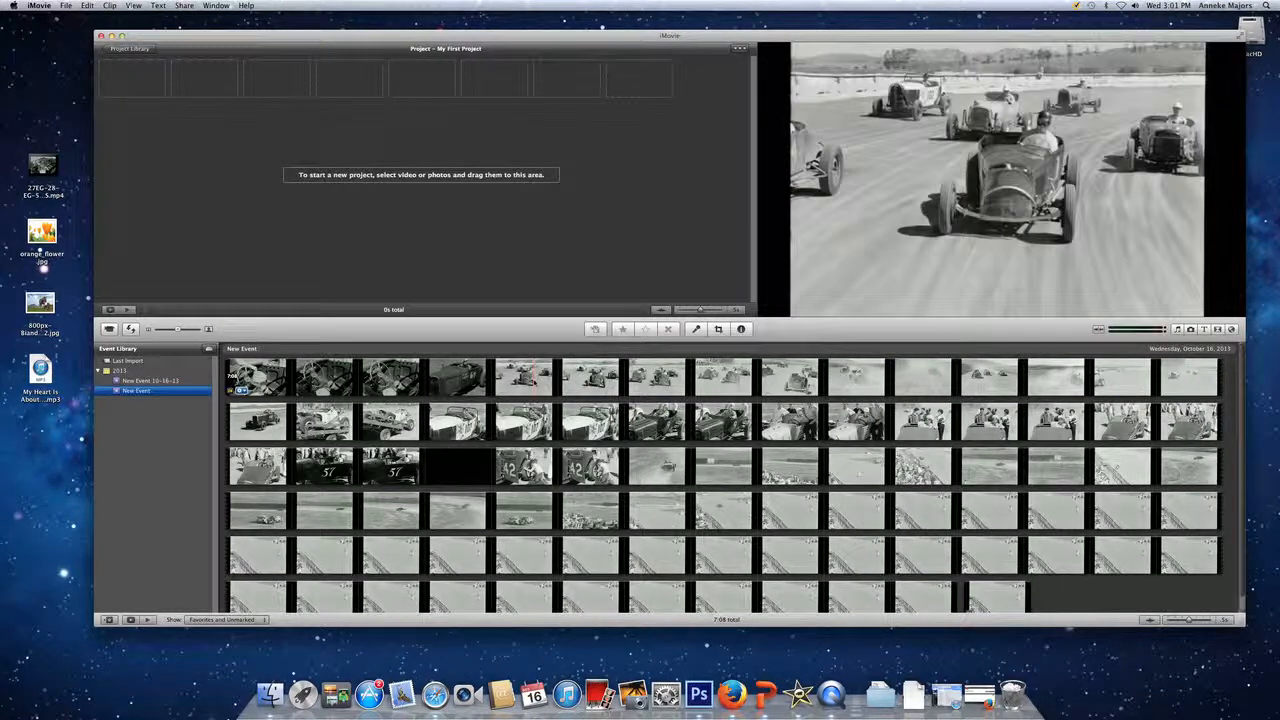
left_click(535, 377)
left_click_drag(588, 377, 818, 378)
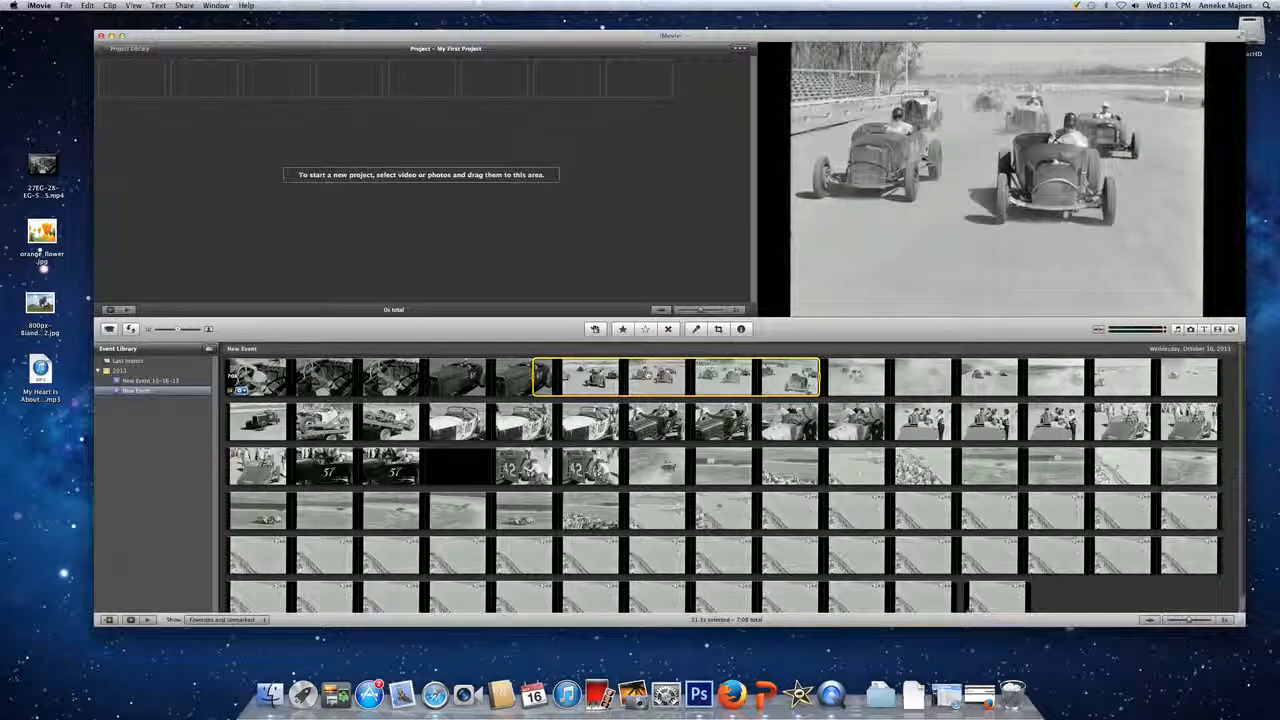
left_click_drag(648, 376, 245, 102)
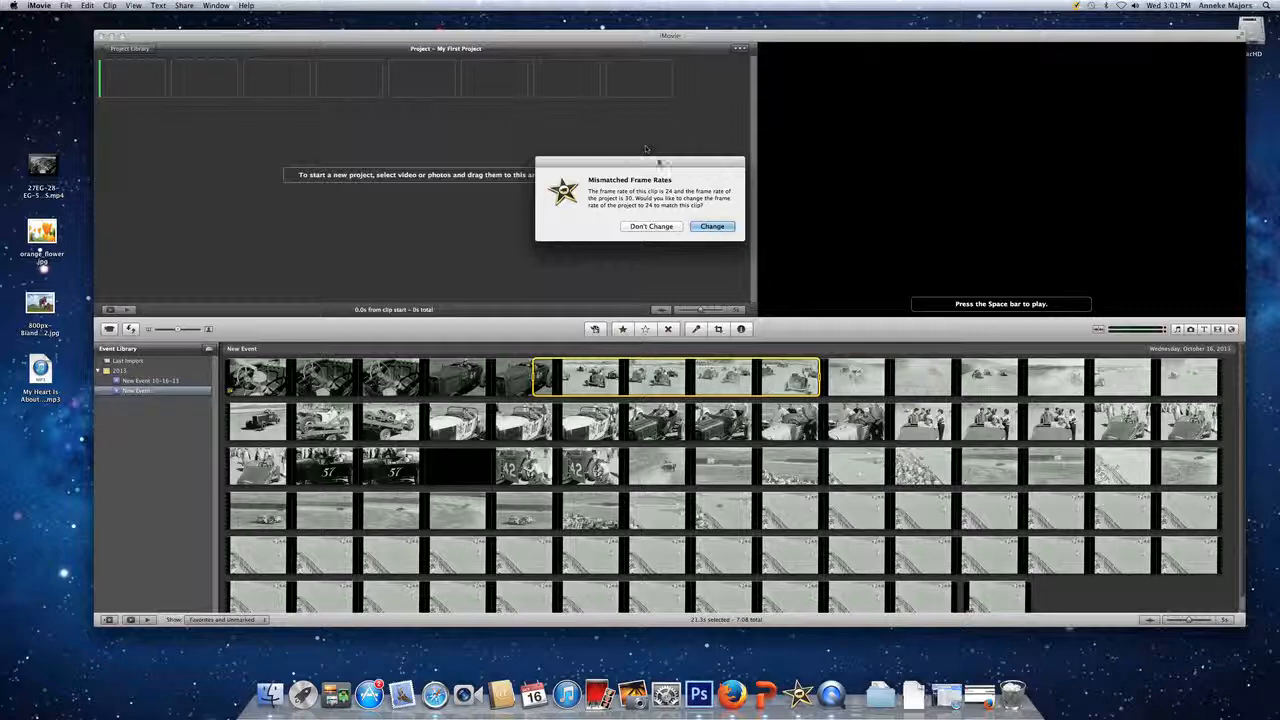
left_click(712, 227)
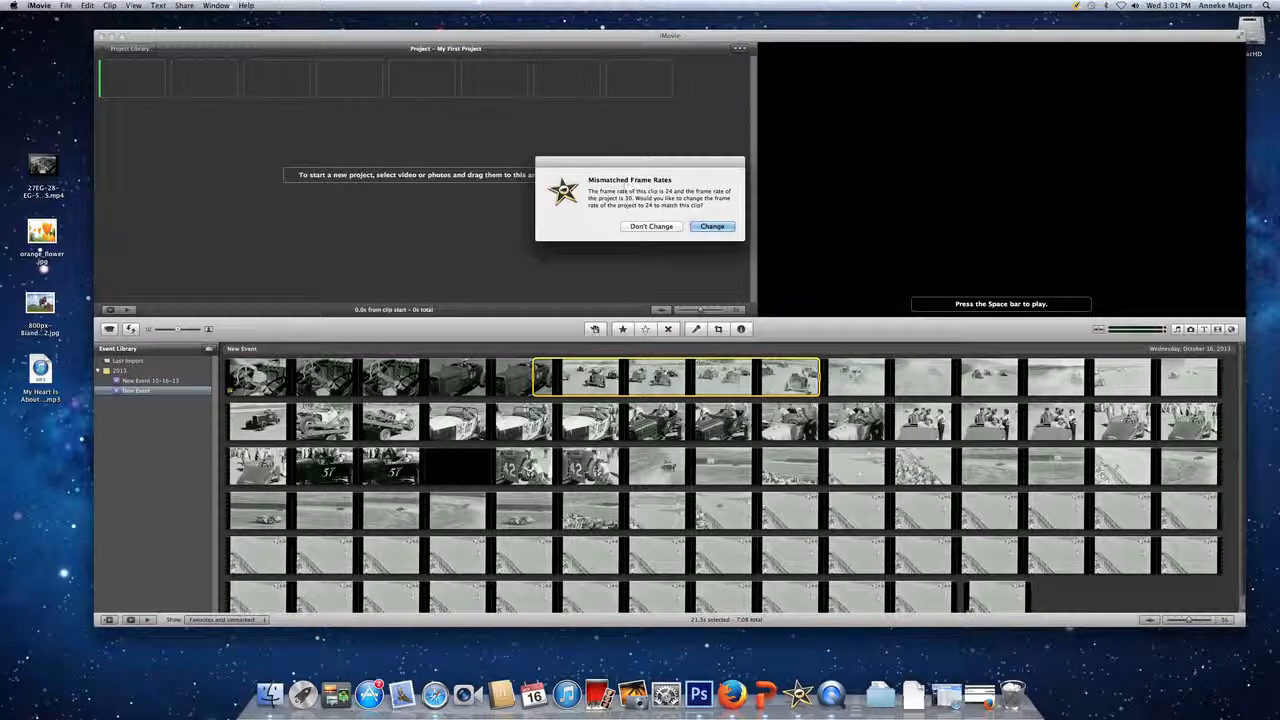
left_click(712, 227)
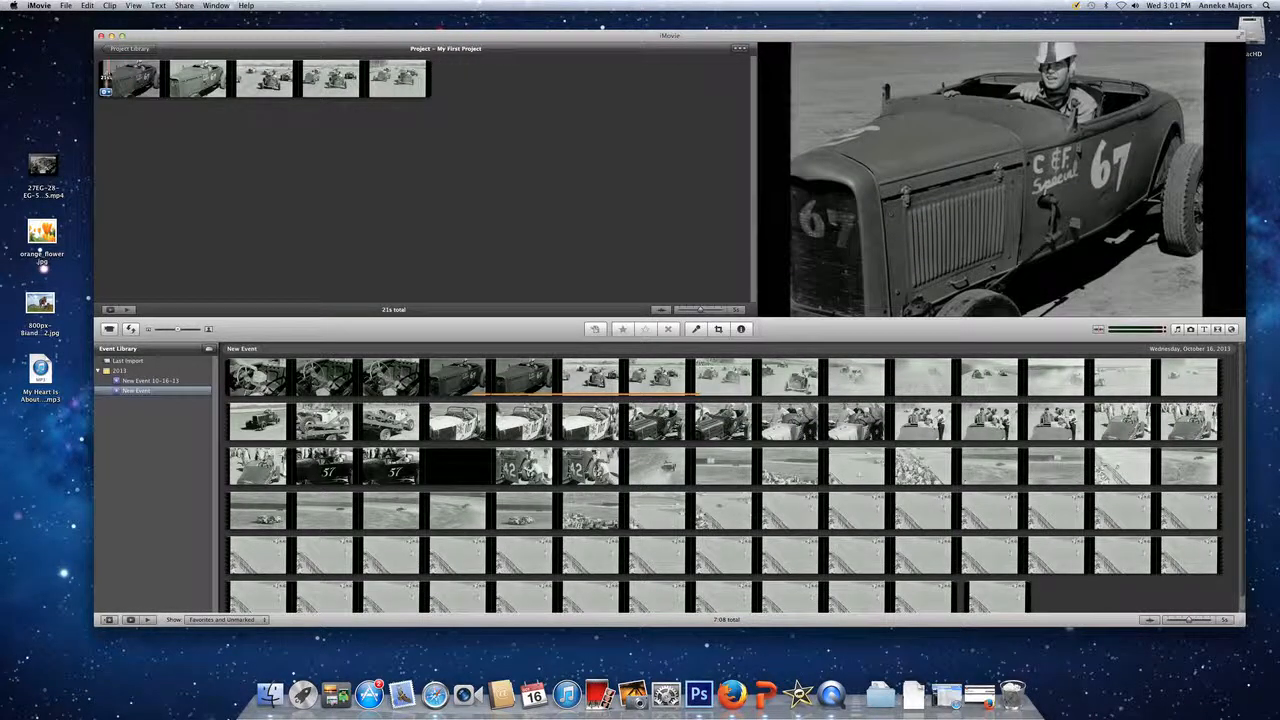
Step: Preview the project clip and delete about its first 5.9 seconds, which show the parked number 67 car
key("space")
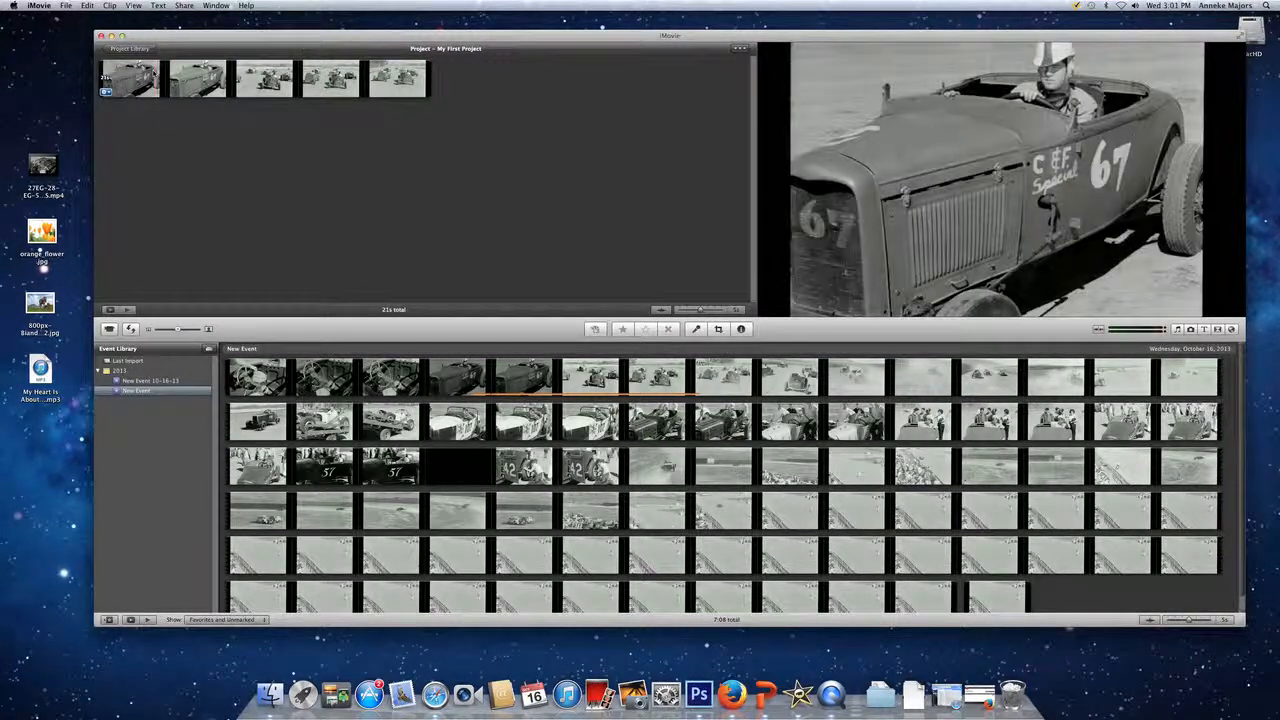
left_click(170, 68)
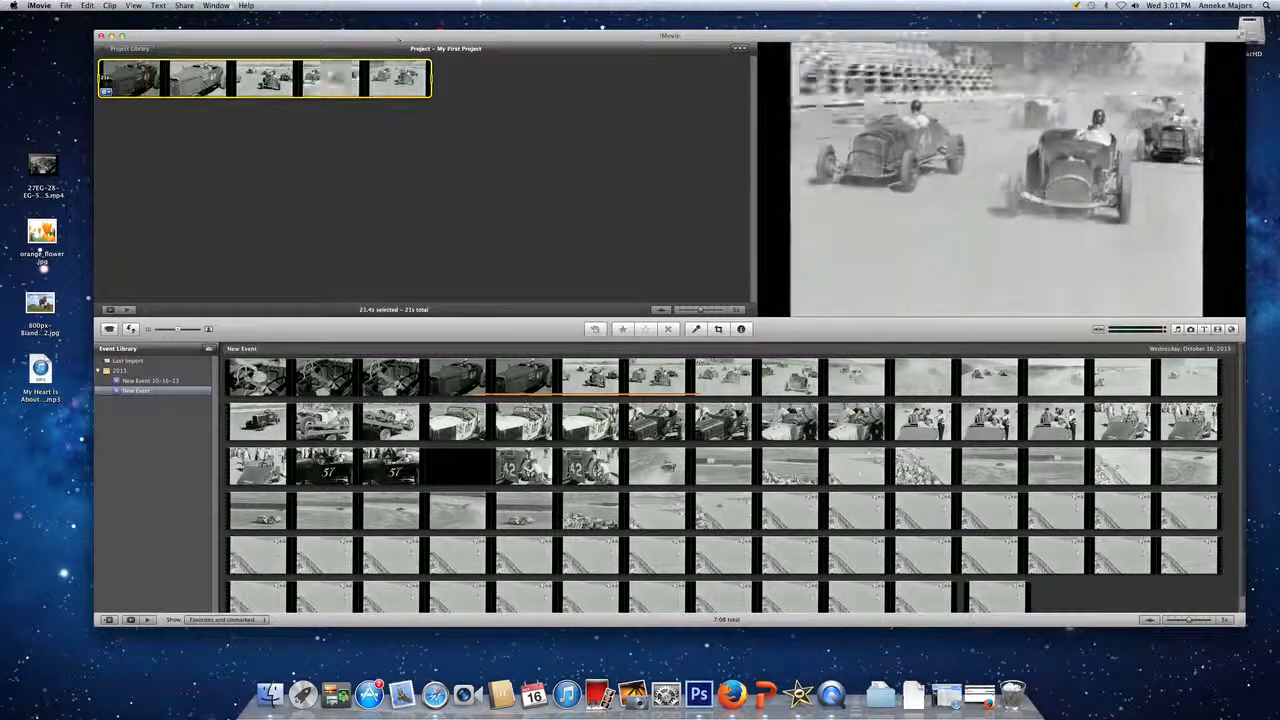
left_click_drag(431, 78, 222, 76)
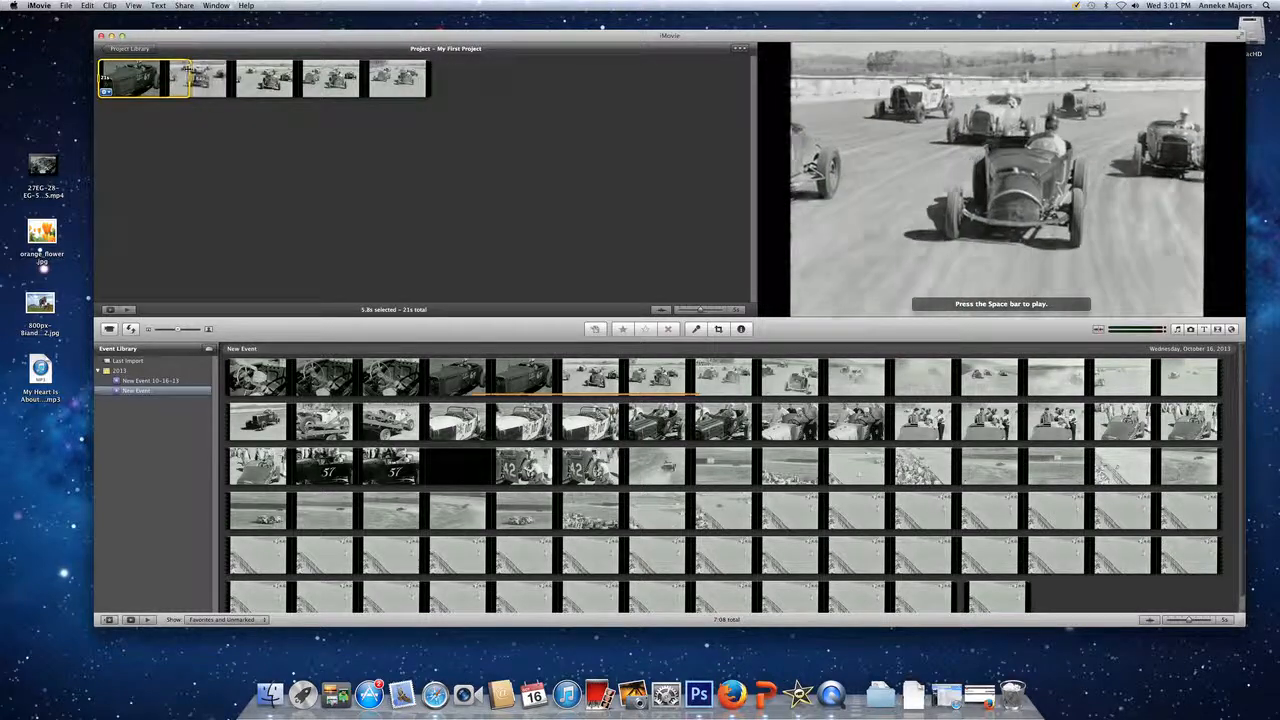
left_click_drag(184, 67, 190, 75)
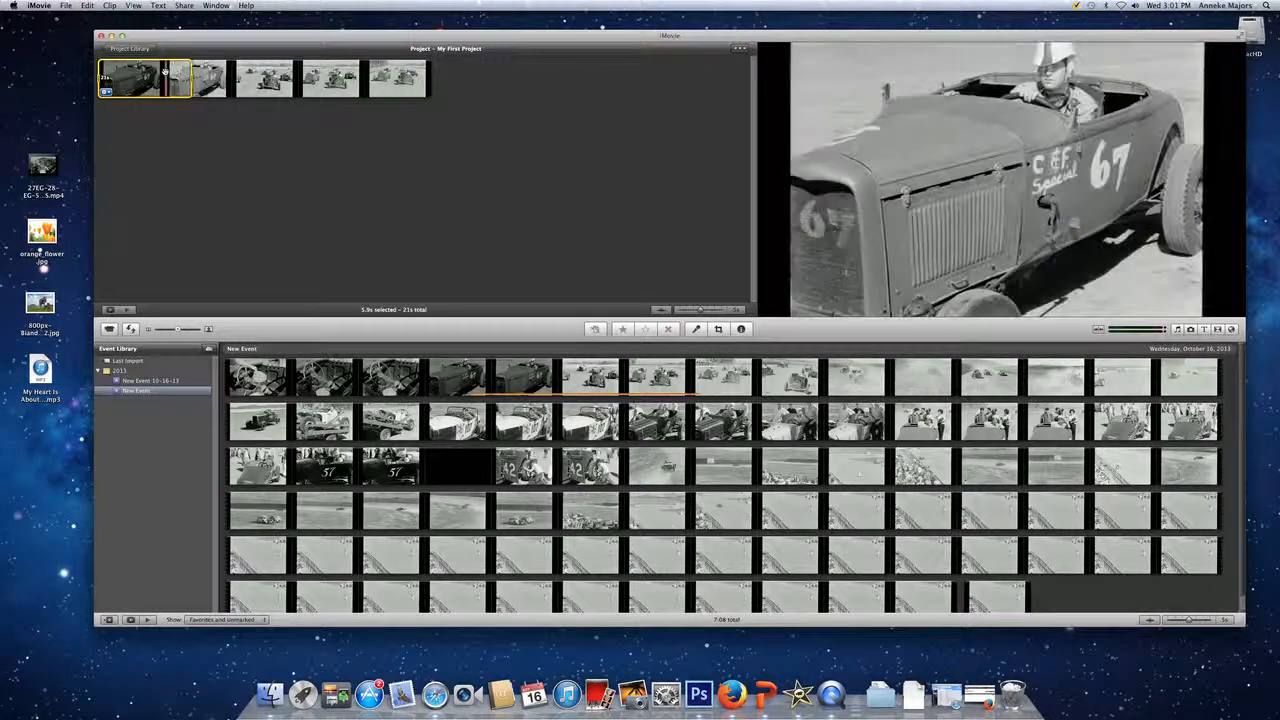
key("Delete")
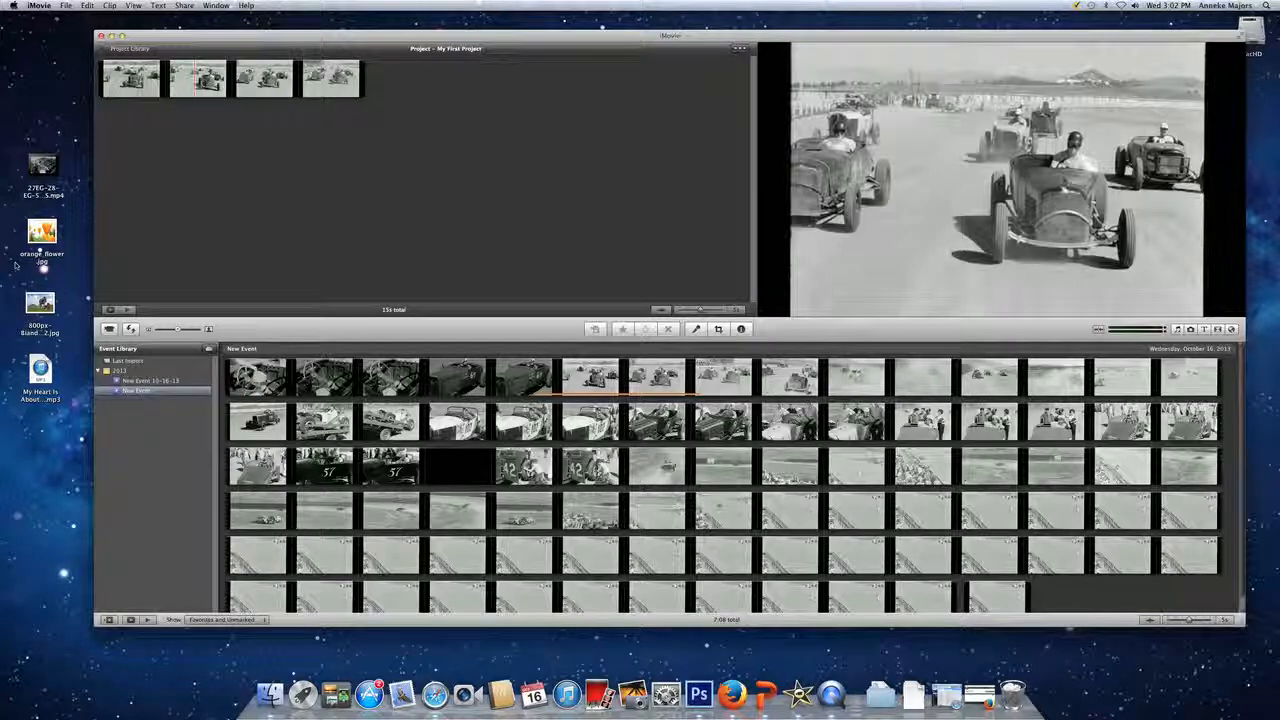
Step: Add orange_flower.jpg and the 800px horse photo from the desktop after the race clip, and play the project
mouse_move(42, 238)
left_mouse_down()
mouse_move(374, 120)
mouse_move(440, 77)
left_mouse_up()
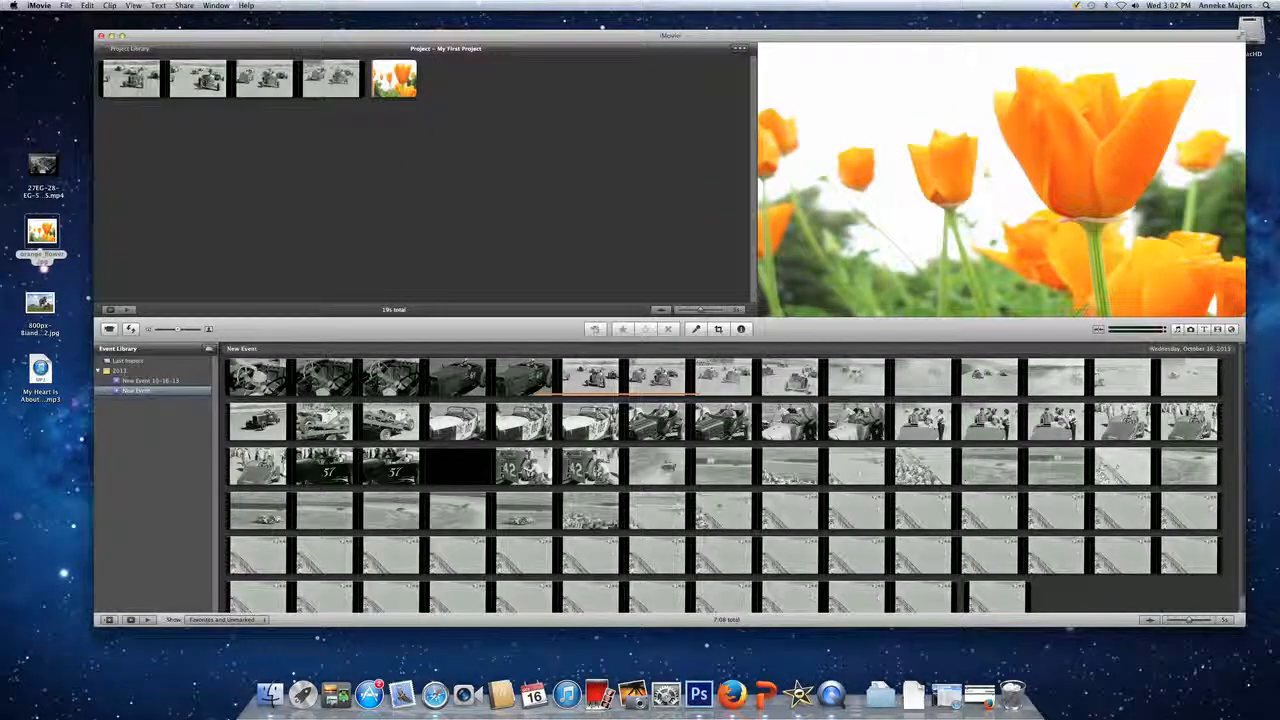
left_click_drag(40, 303, 453, 95)
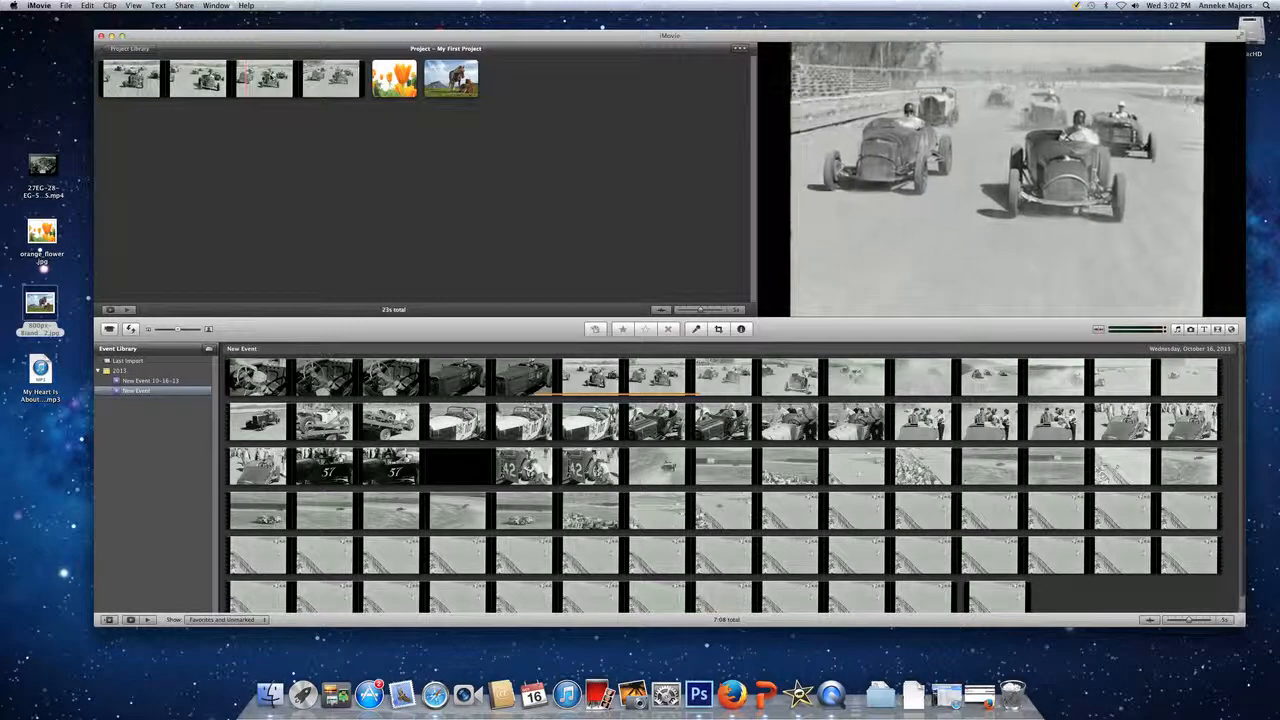
key("space")
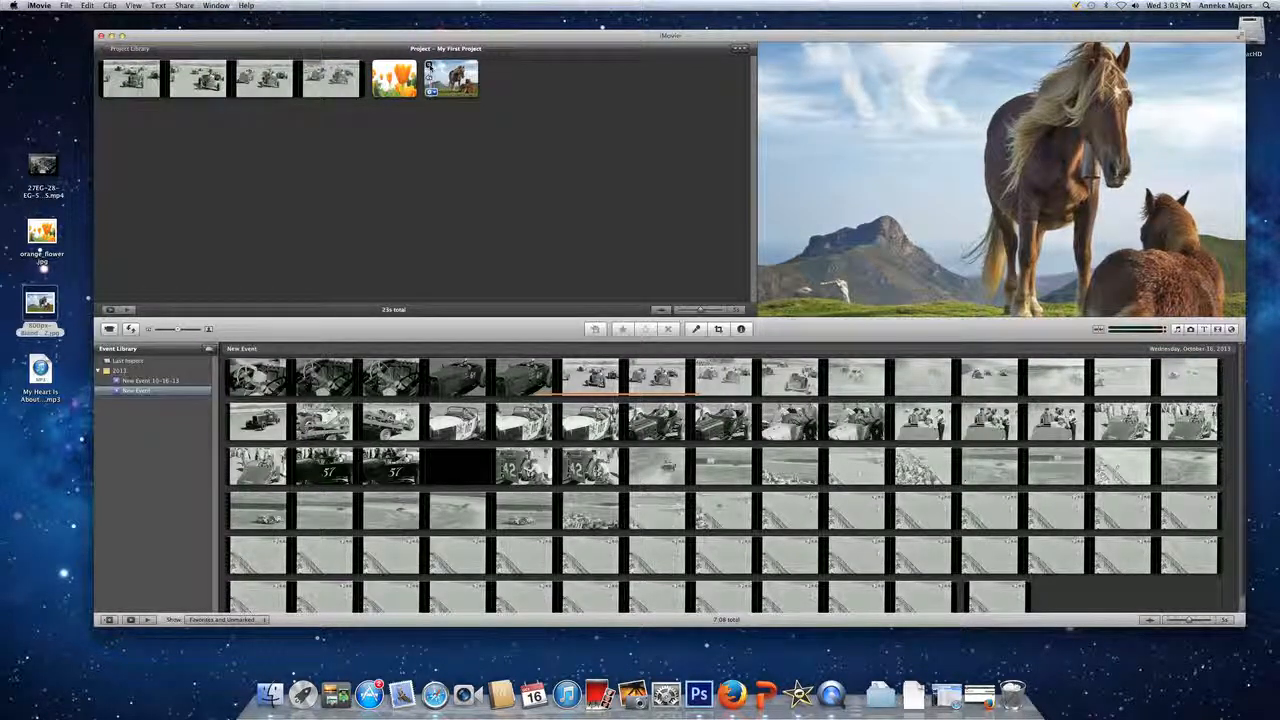
Step: Give the horse photo a Ken Burns zoom-out by swapping its start and end frames and moving the framing upward
left_click(430, 70)
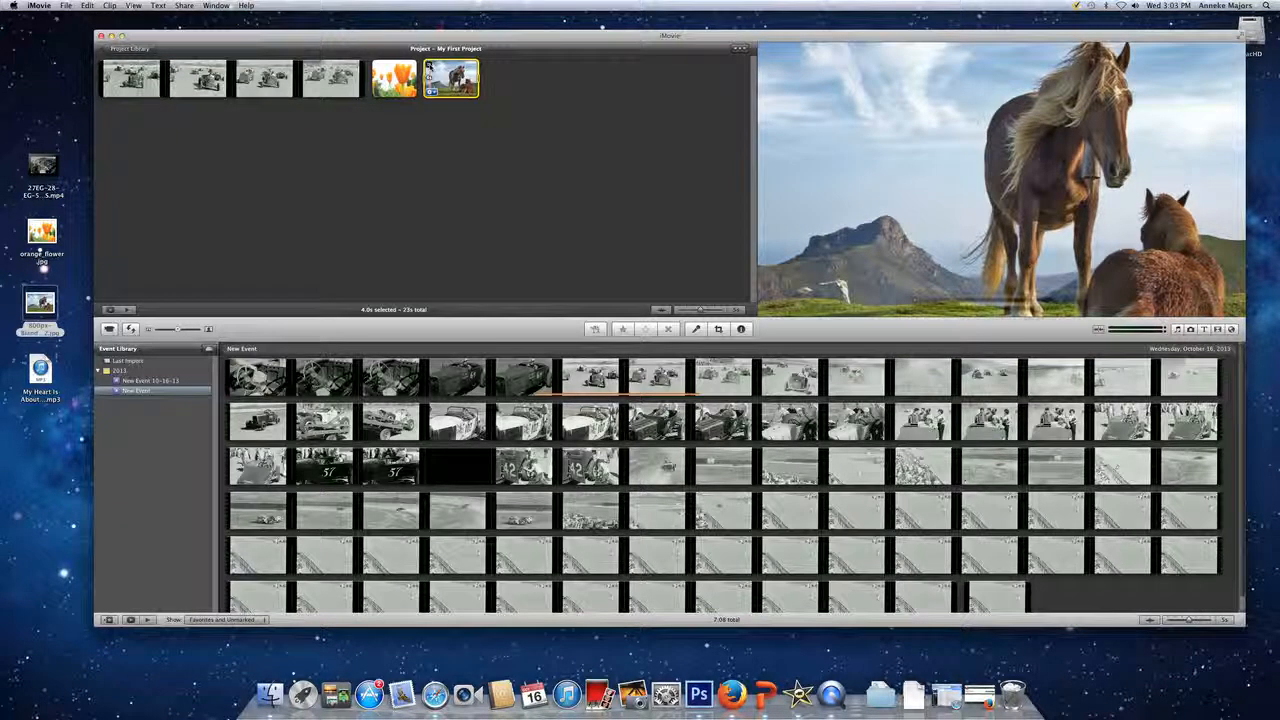
key("c")
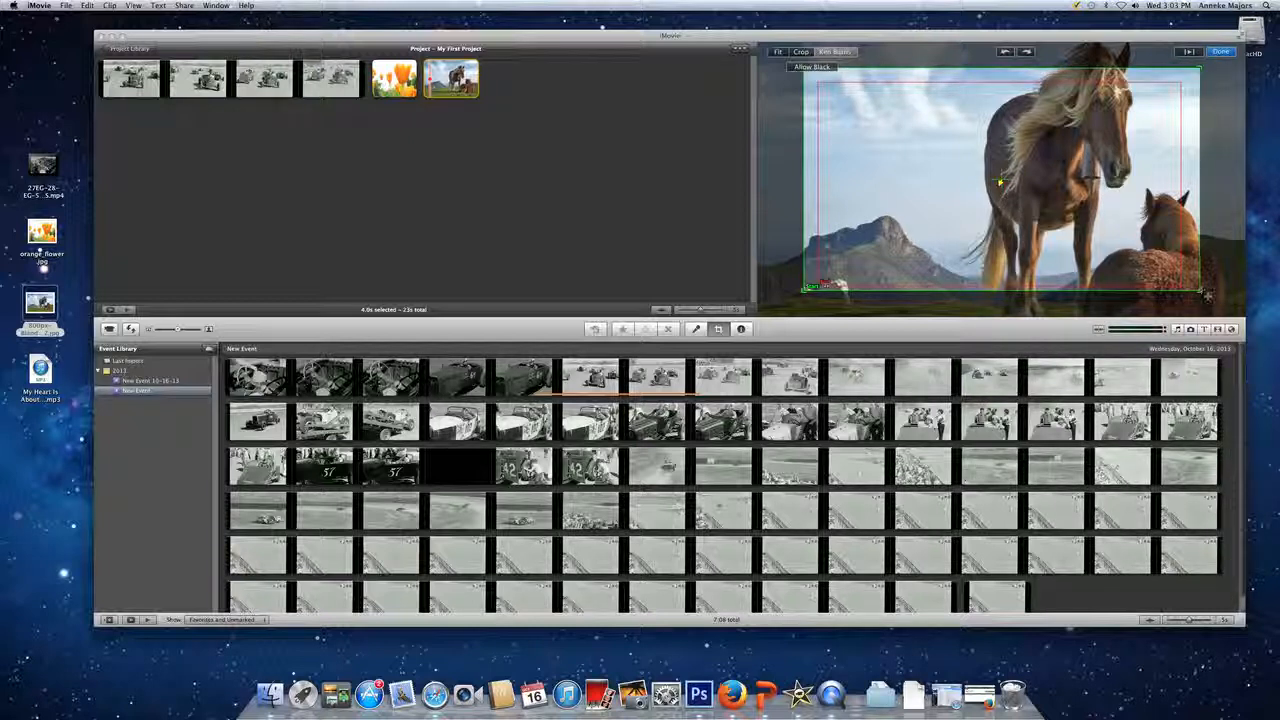
left_click(779, 52)
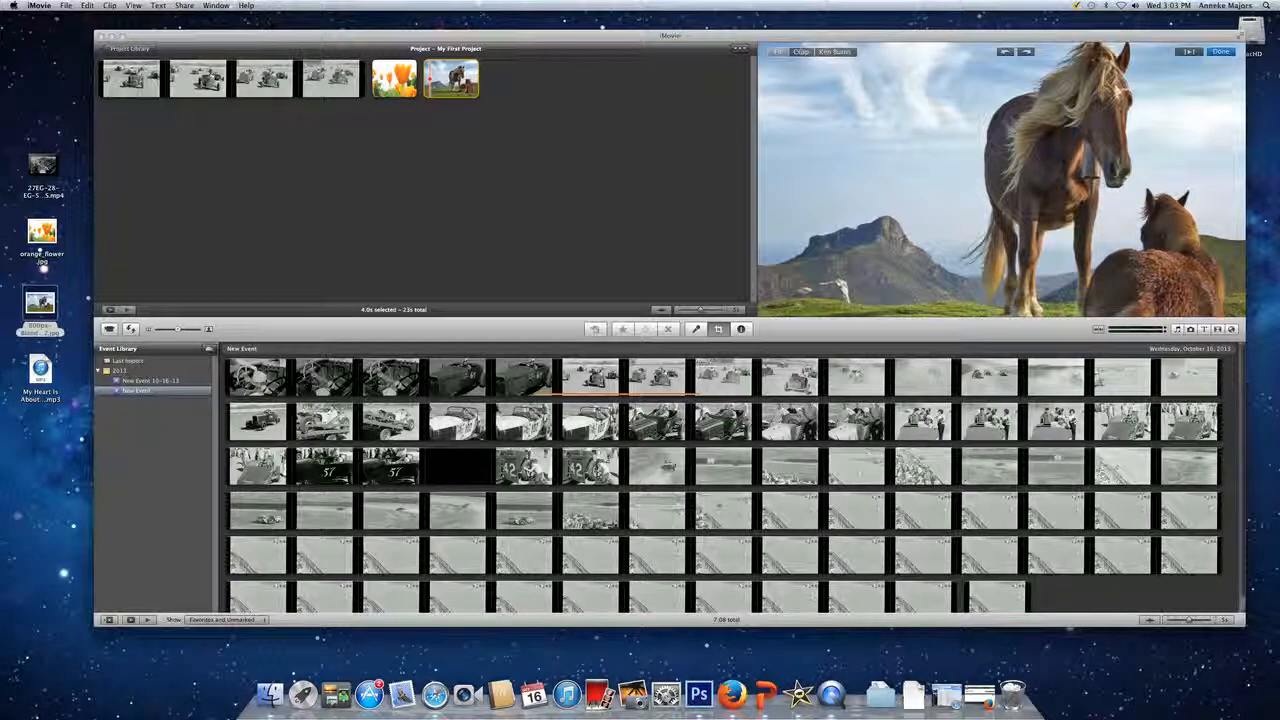
left_click(836, 52)
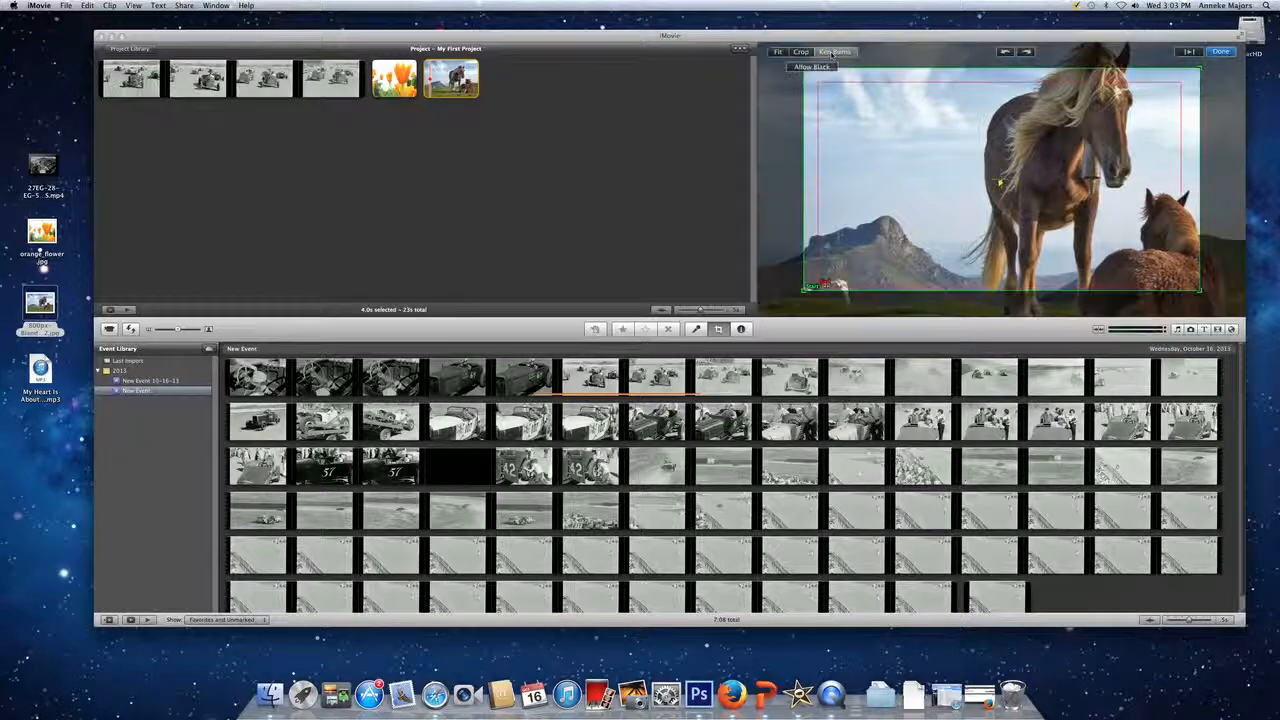
mouse_move(875, 252)
left_mouse_down()
mouse_move(875, 279)
mouse_move(875, 238)
left_mouse_up()
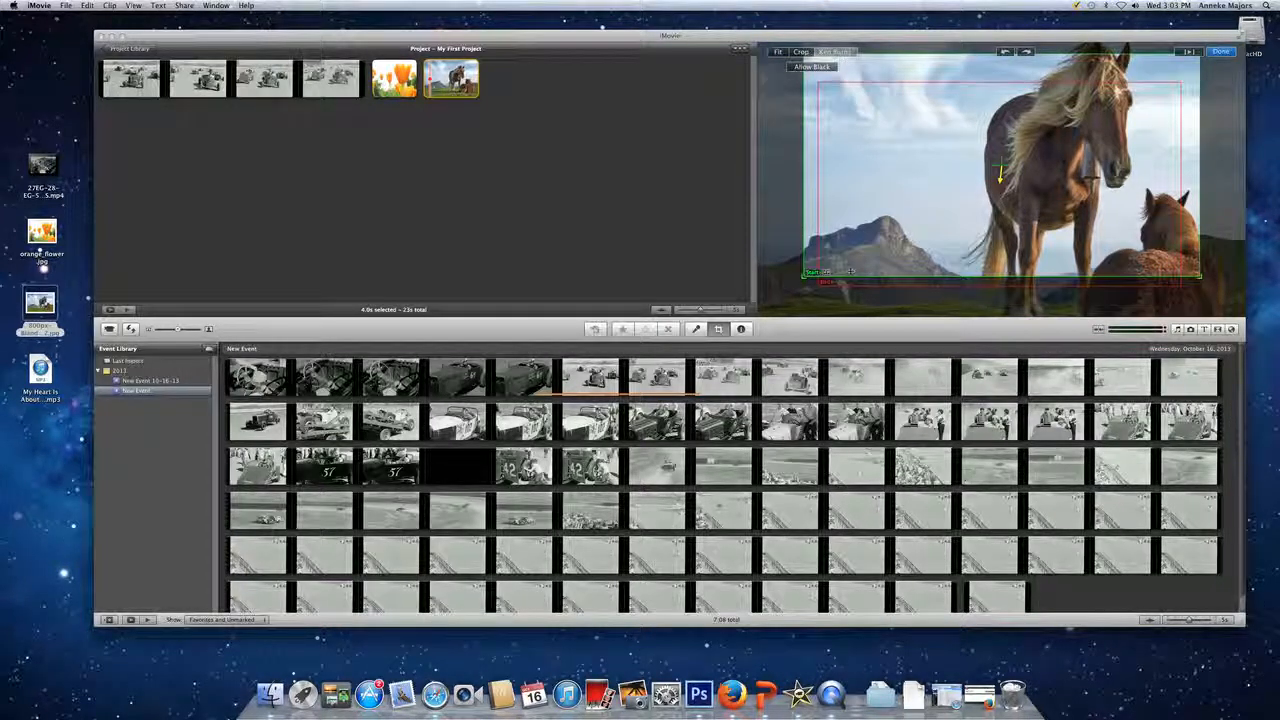
left_click(828, 282)
left_click(839, 282)
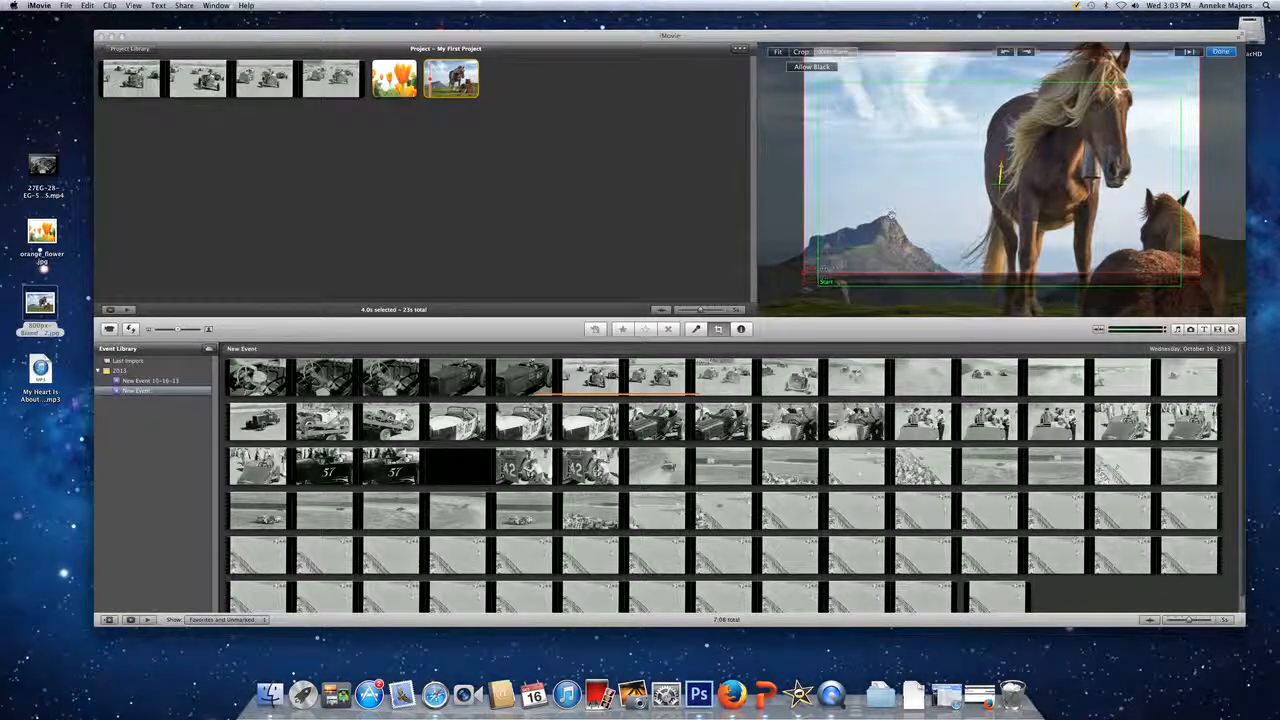
left_click(866, 283)
left_click_drag(872, 240, 880, 207)
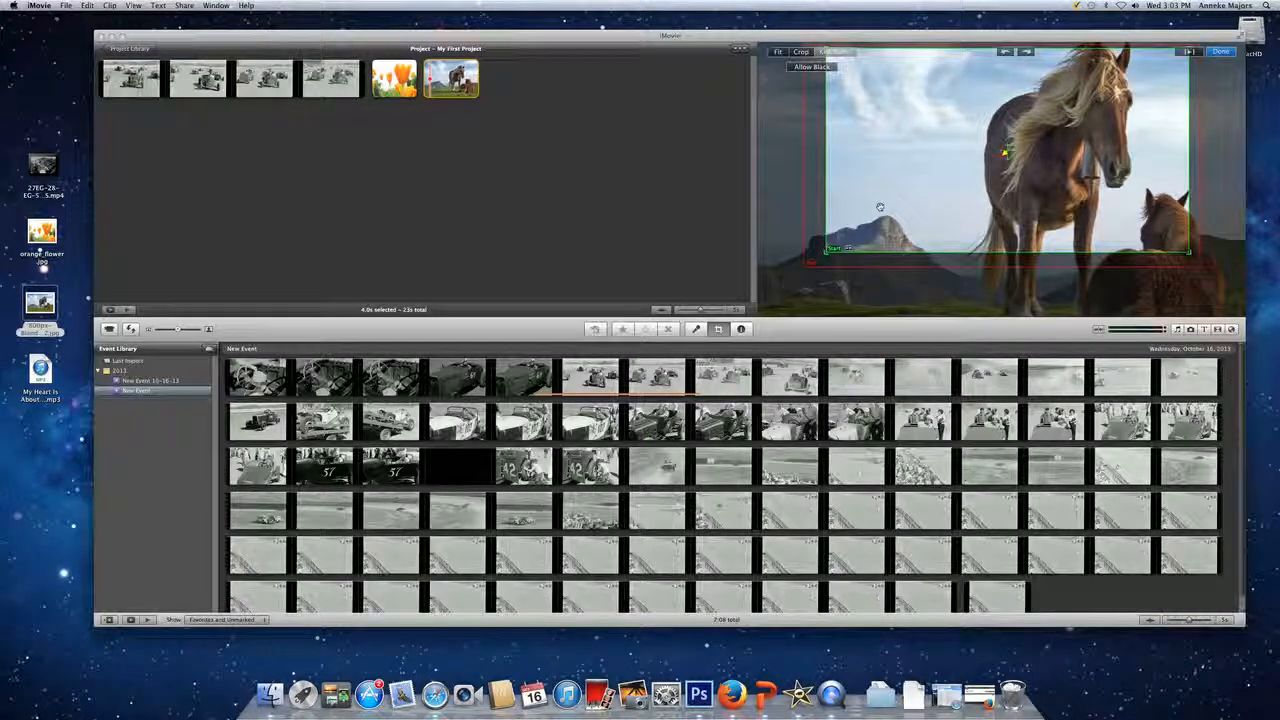
left_click(1221, 51)
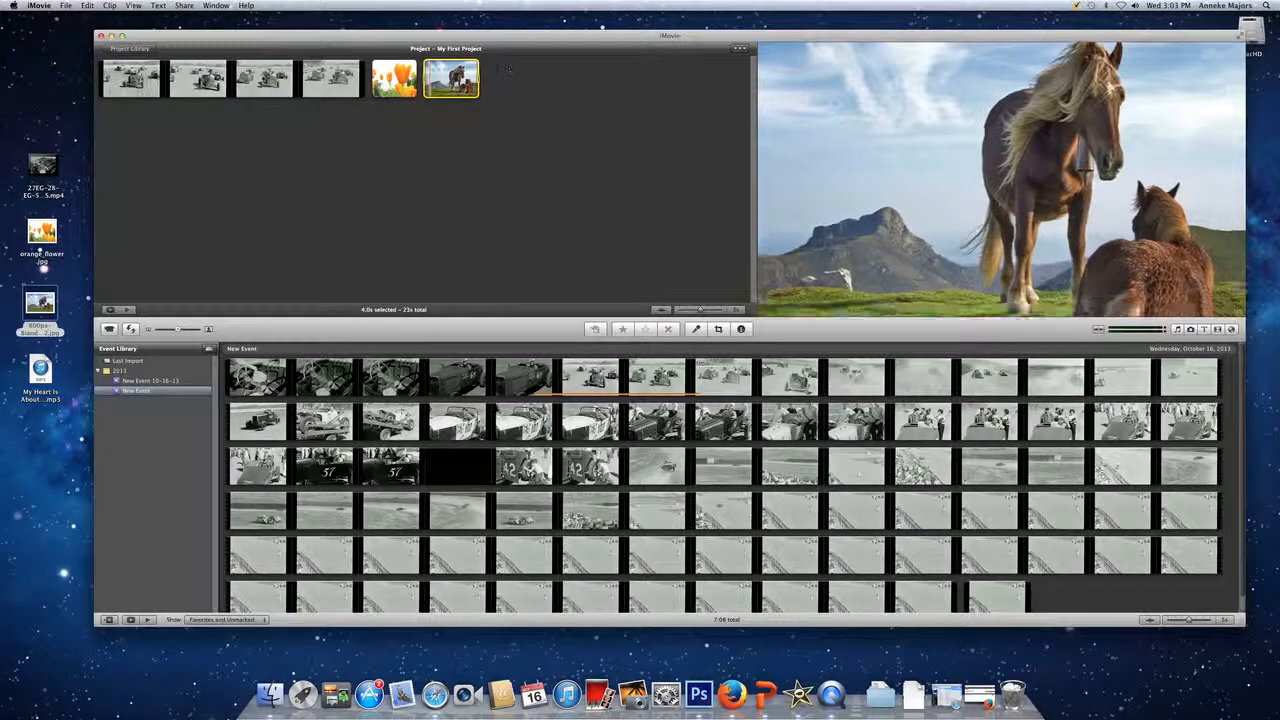
Step: Set the orange flower photo's framing to Fit and play back the two photos
left_click(378, 68)
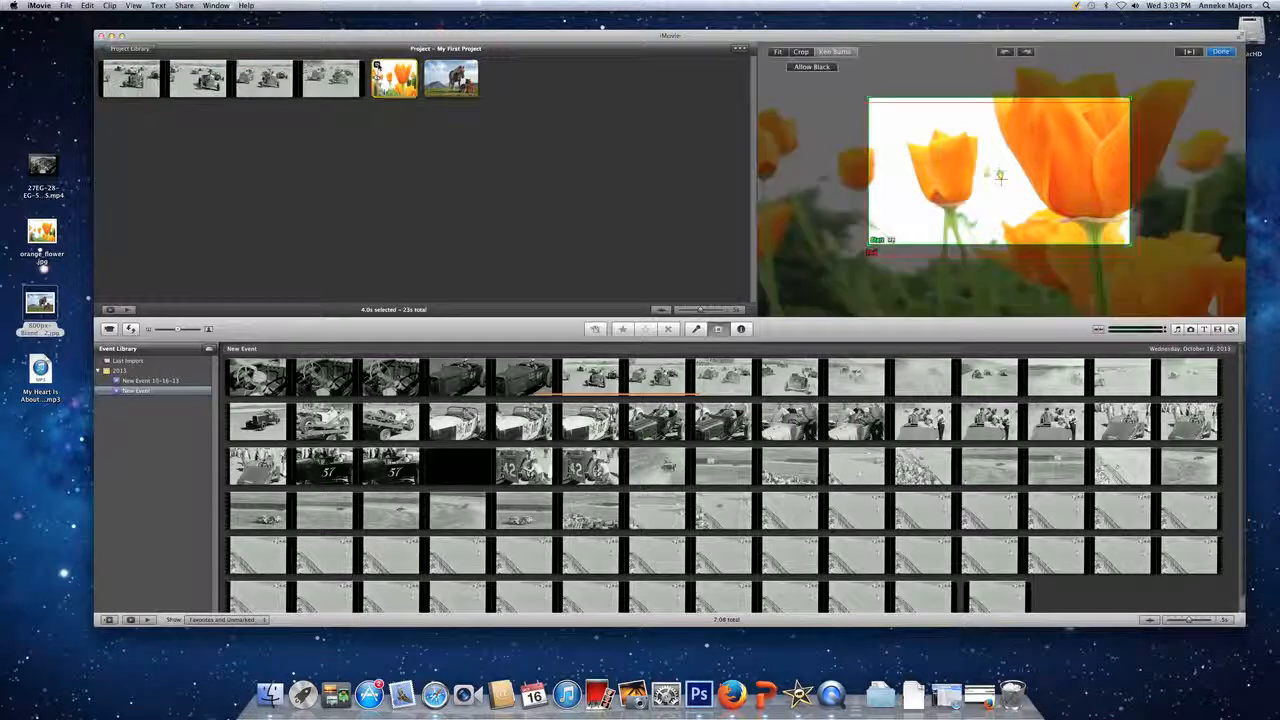
left_click(782, 52)
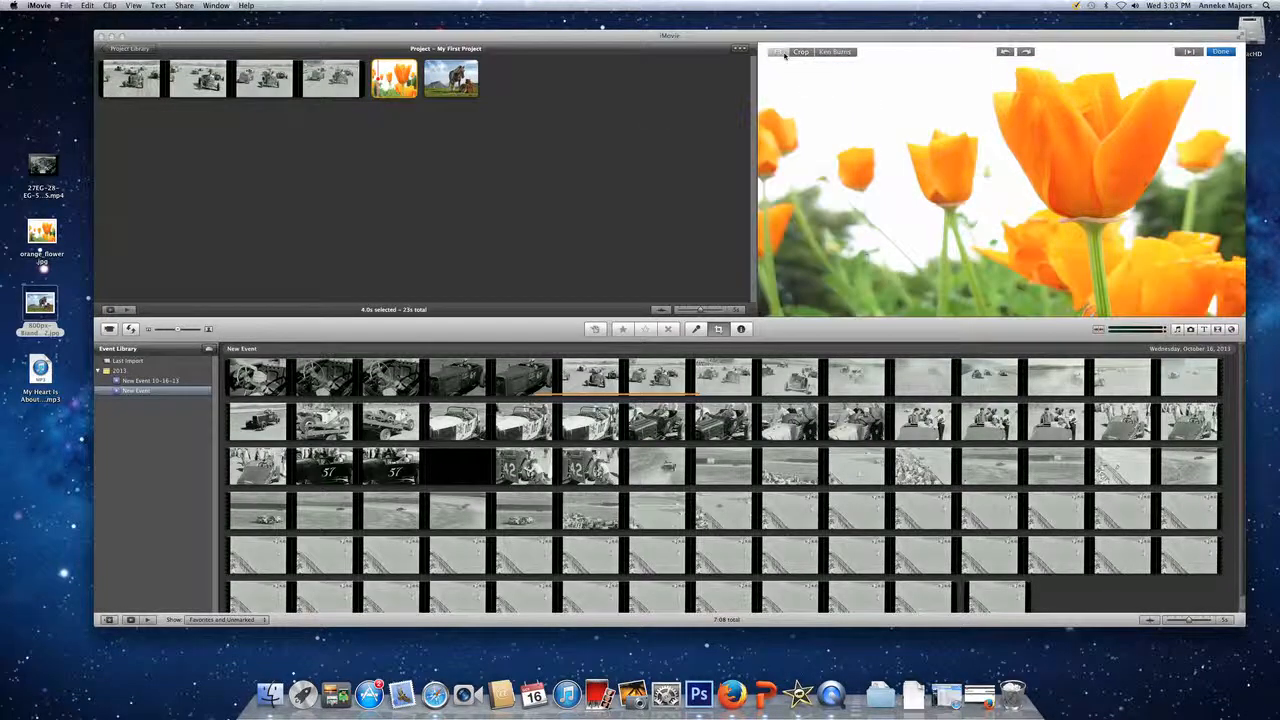
left_click(1219, 52)
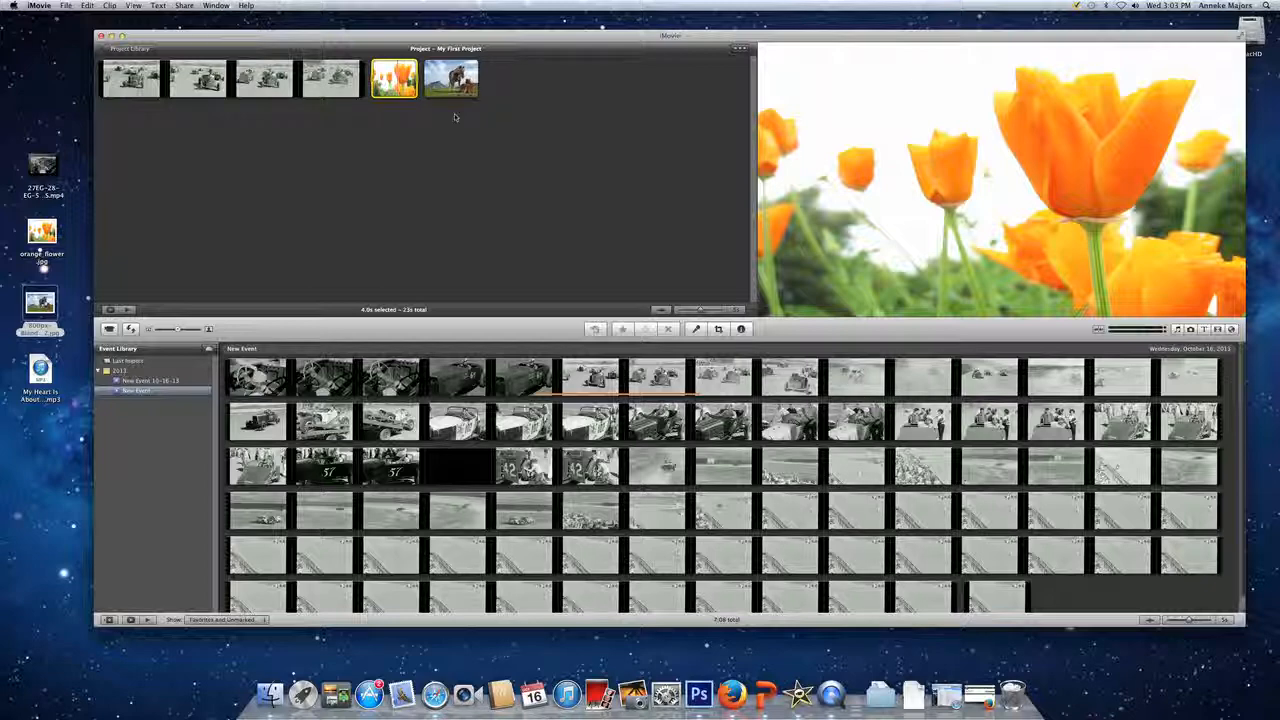
key("space")
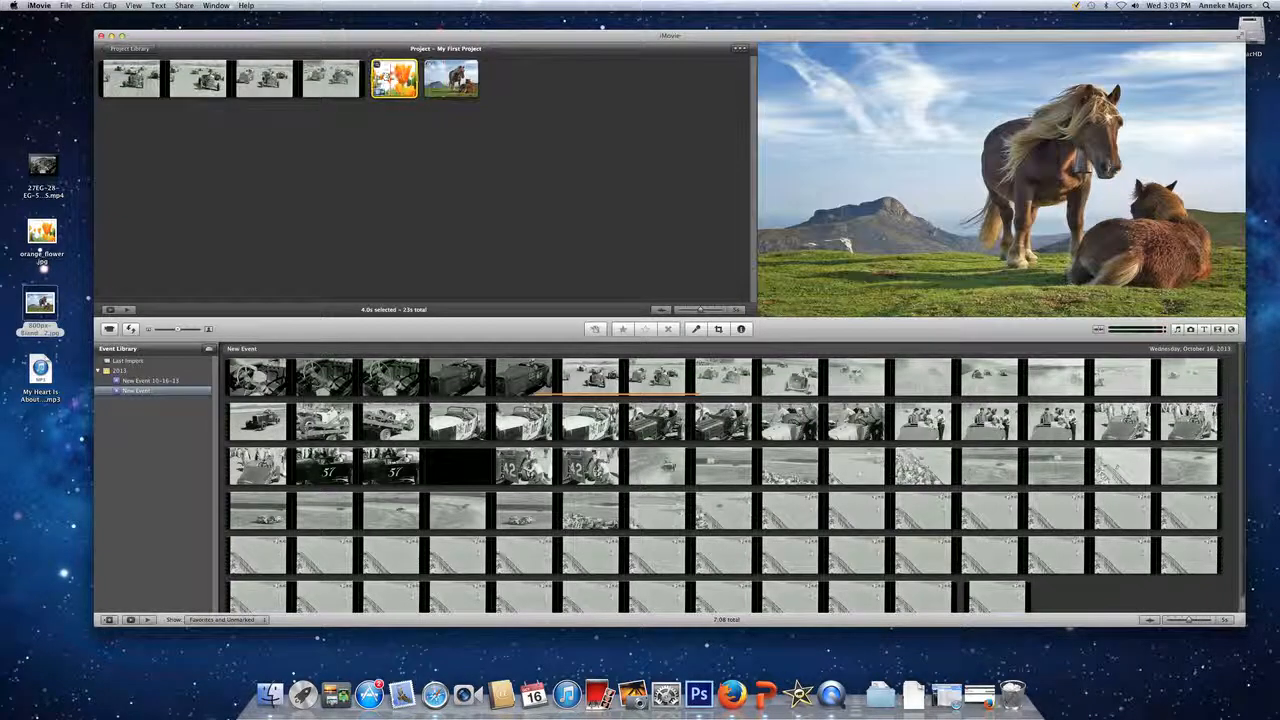
key("space")
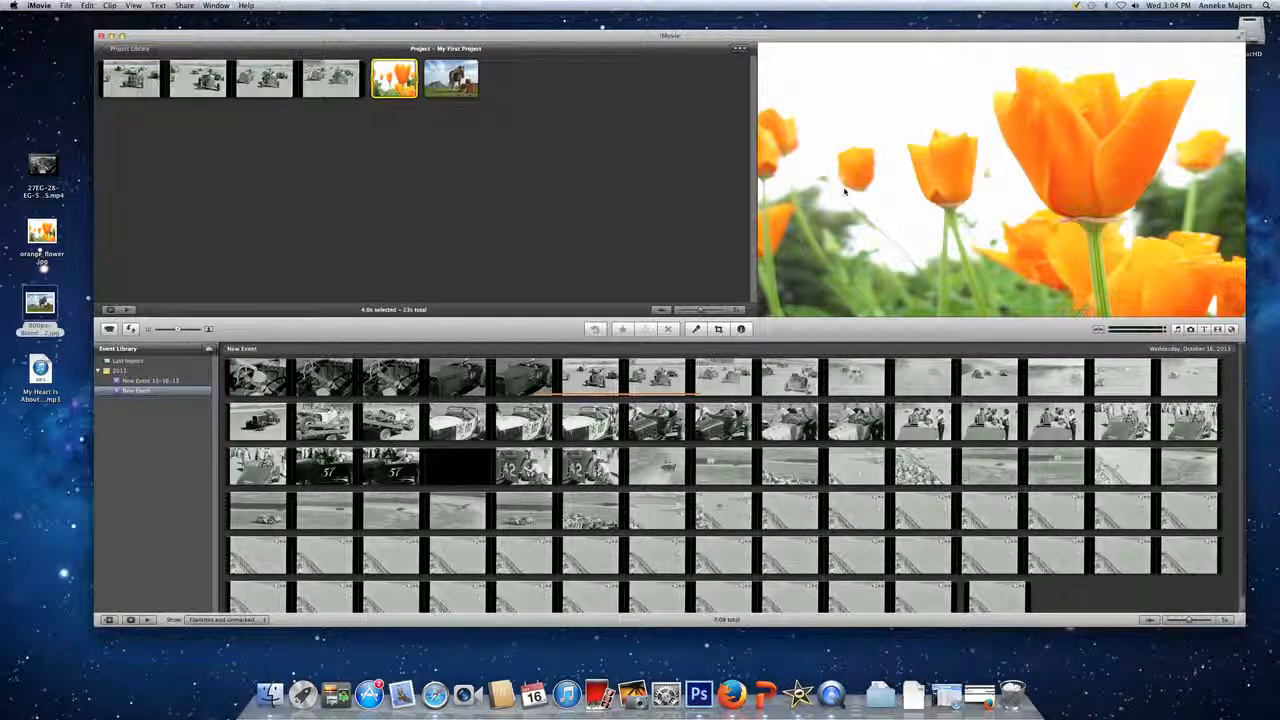
Step: Open the transitions browser and look through the available transitions
left_click(1218, 329)
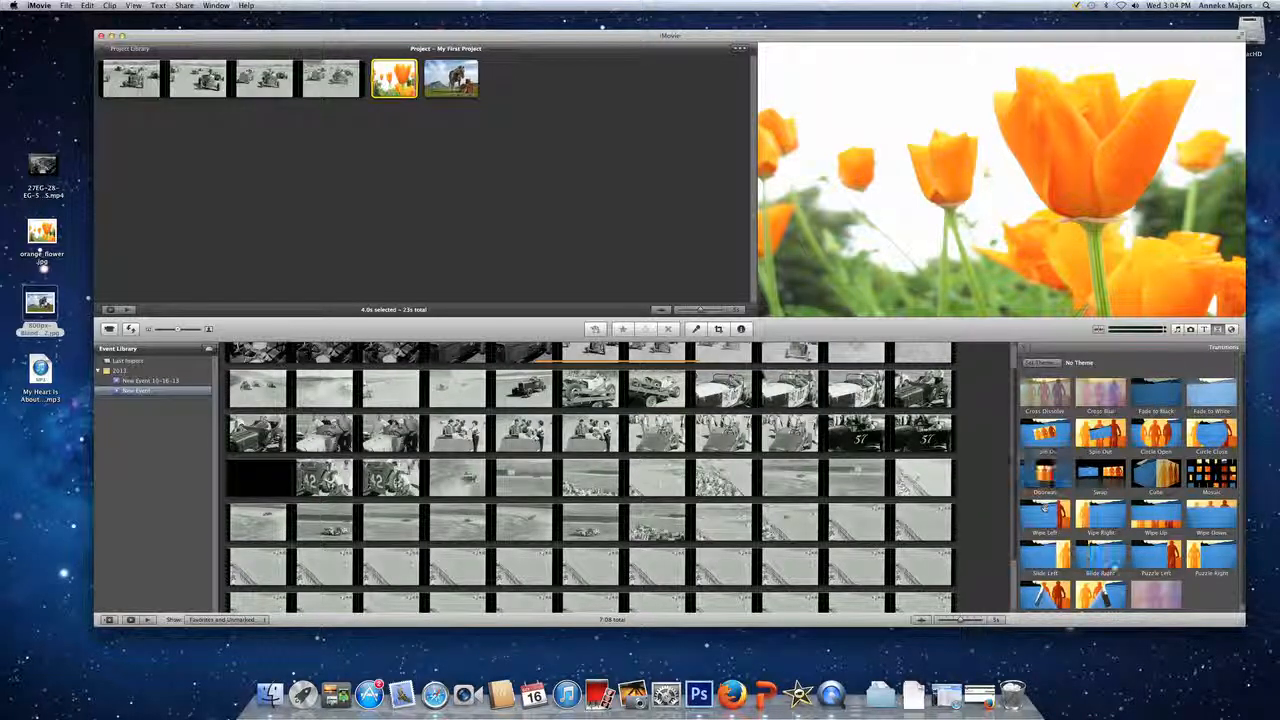
scroll(1156, 519, "down", 1)
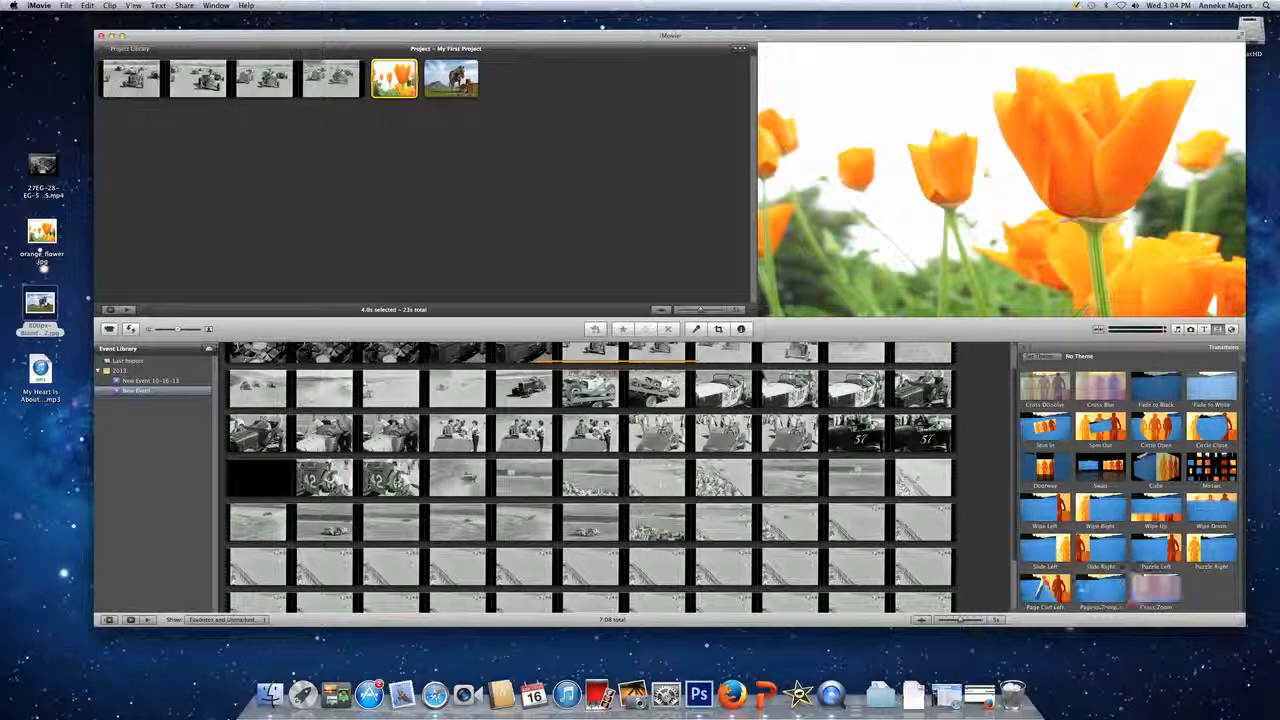
scroll(1038, 583, "up", 1)
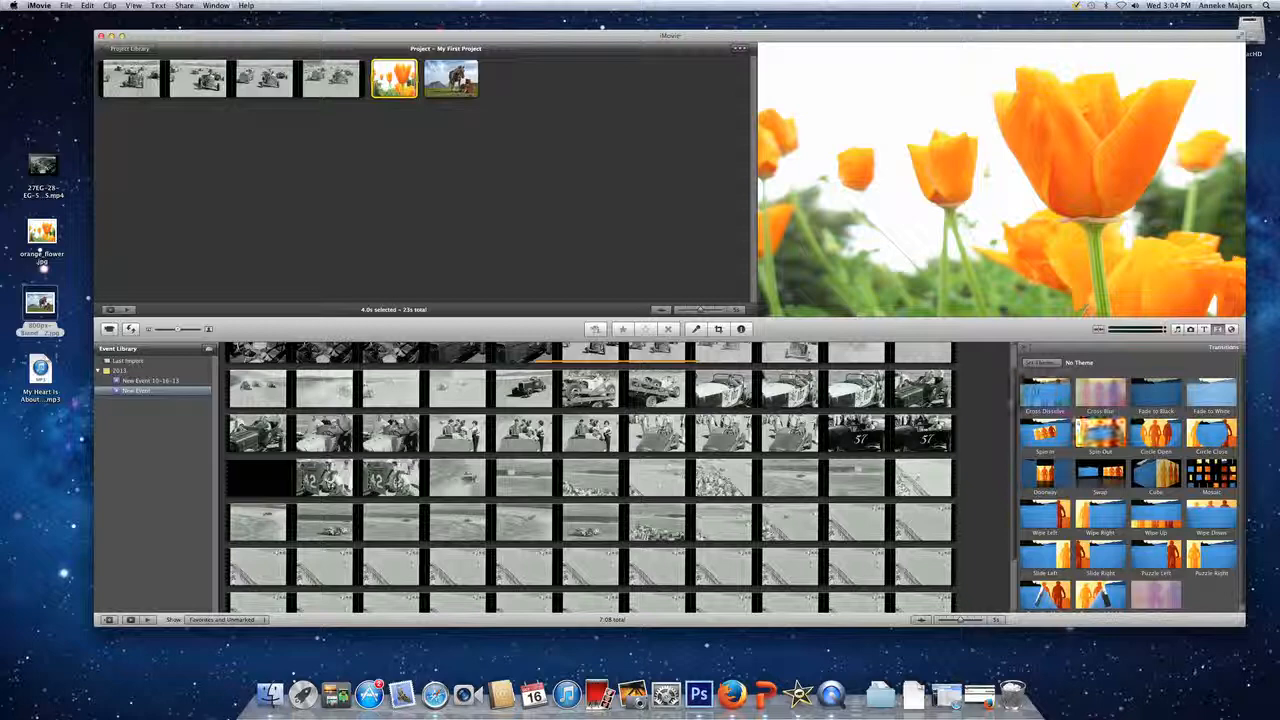
Step: Try a Cross Dissolve transition after the horse photo and delete it
left_click_drag(1045, 393, 551, 186)
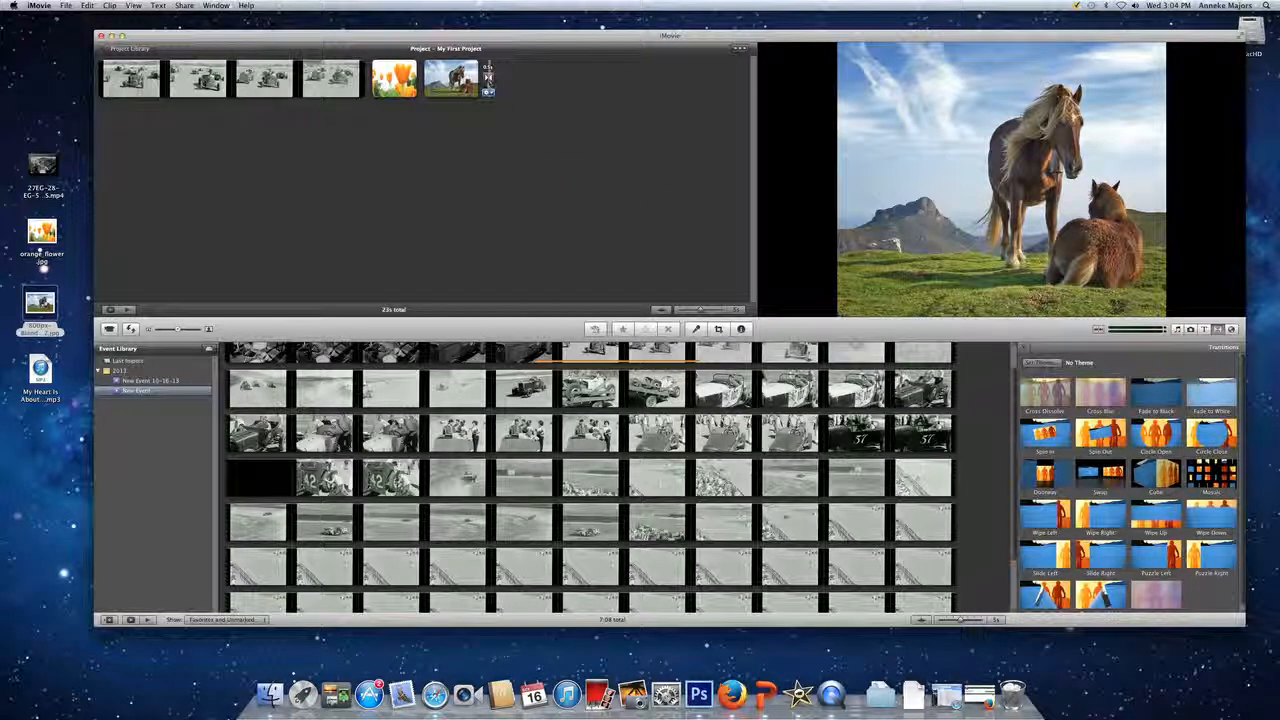
left_click(488, 78)
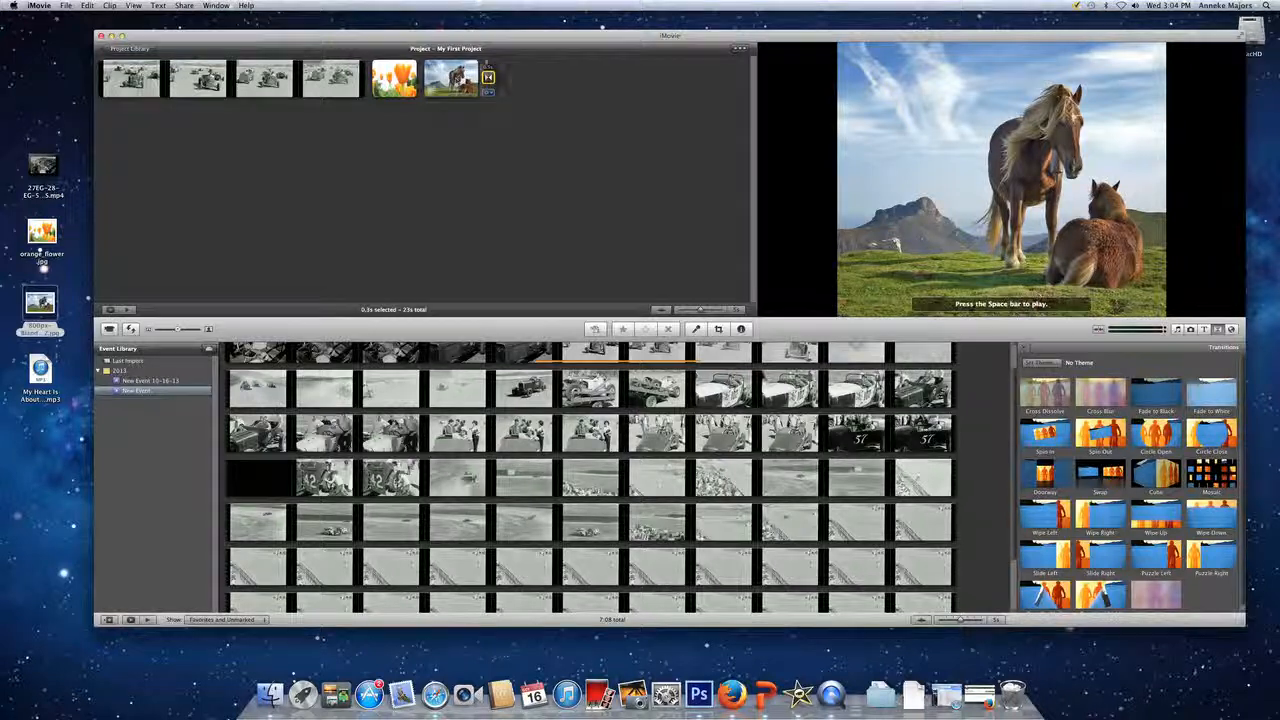
key("Delete")
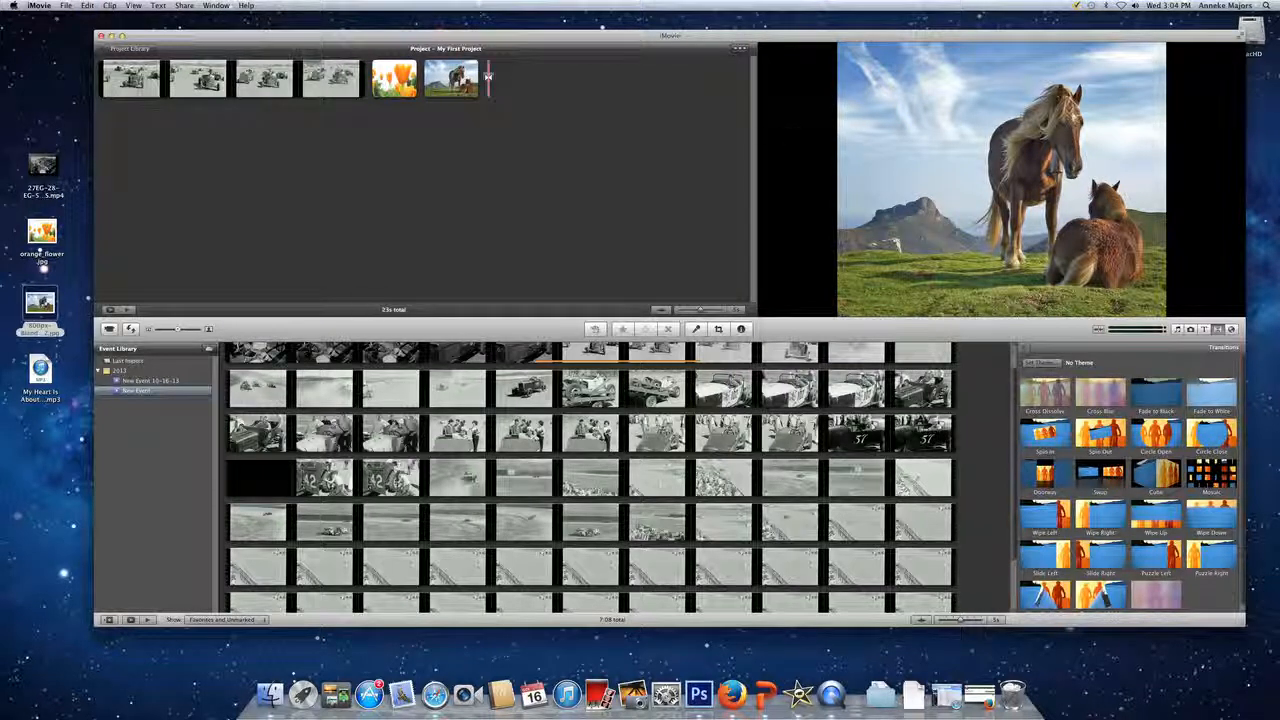
left_click(488, 78)
key("Delete")
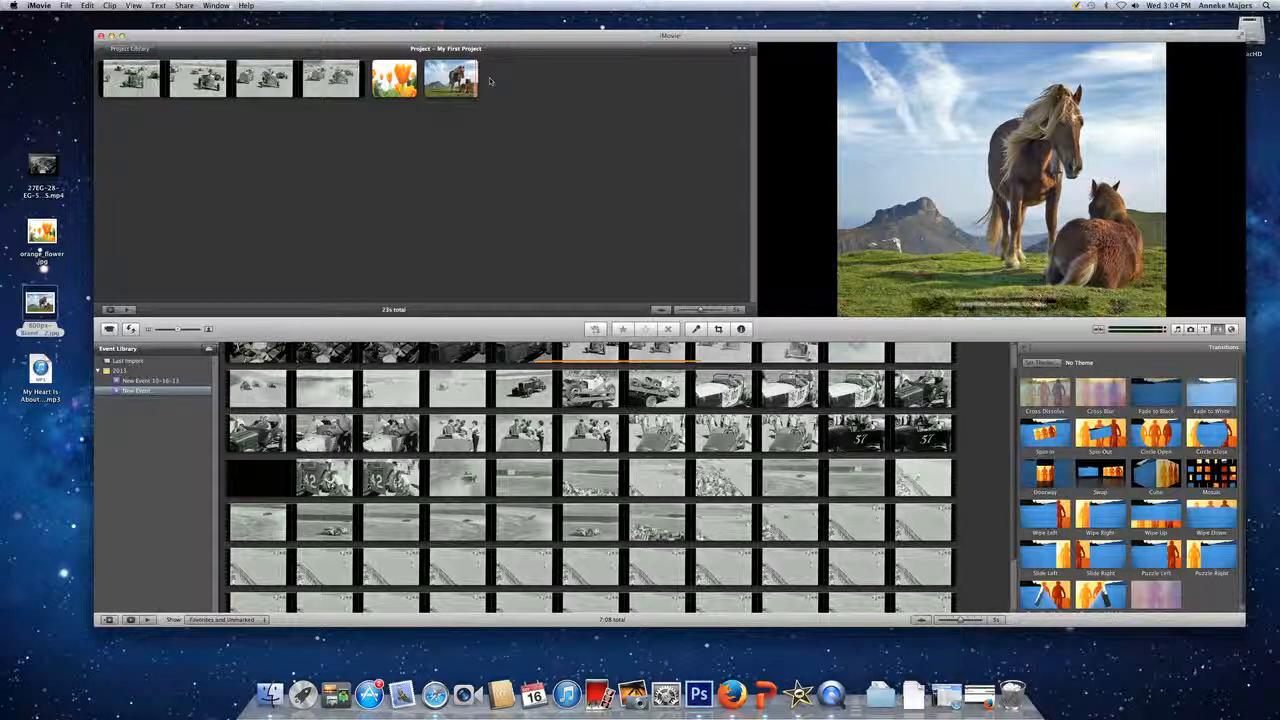
Step: Add a Cross Dissolve between the flower and horse photos and a Fade to White between the race clip and the flower
left_click_drag(1045, 392, 426, 78)
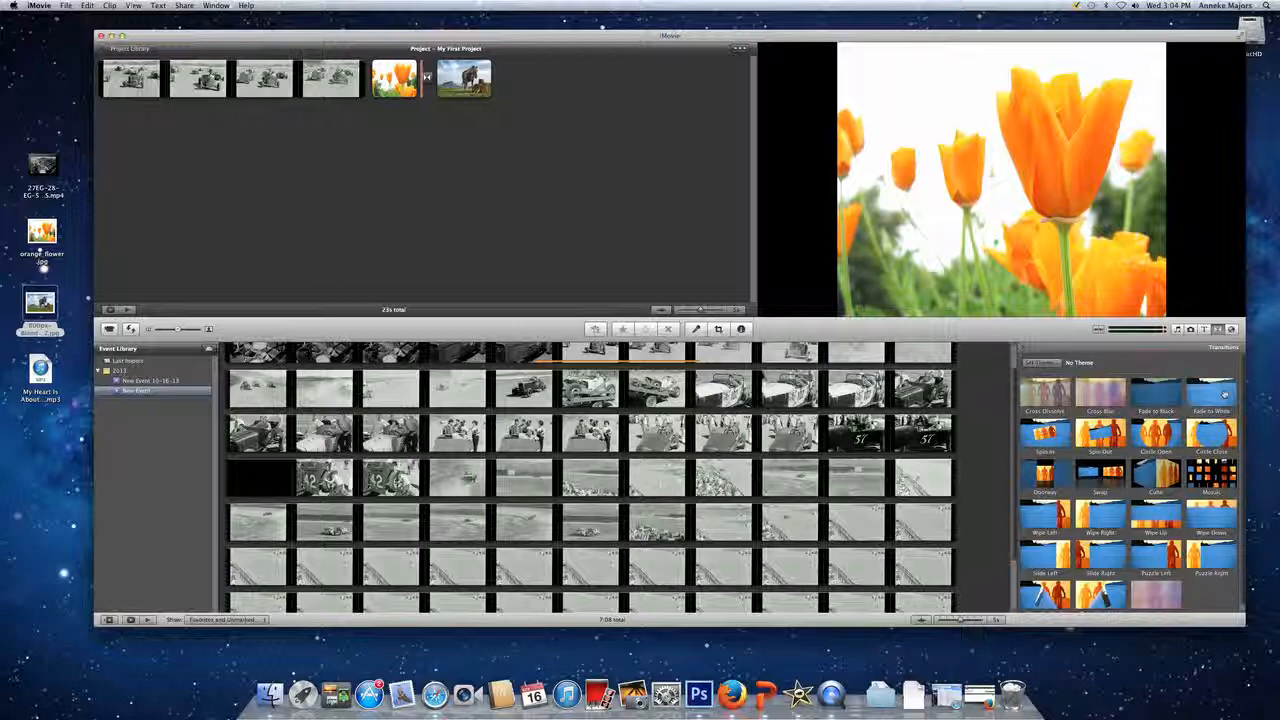
left_click_drag(1211, 395, 375, 80)
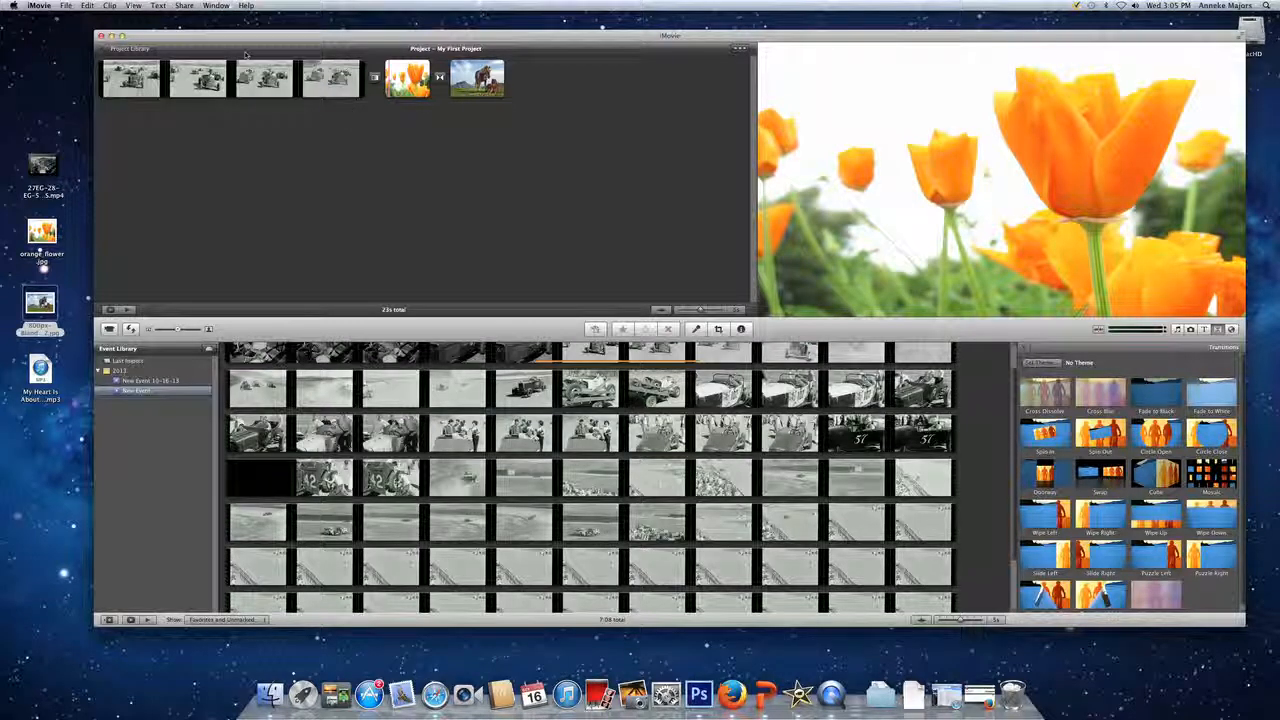
Step: Play the project in full-screen playback mode and return to the editing window
left_click(134, 6)
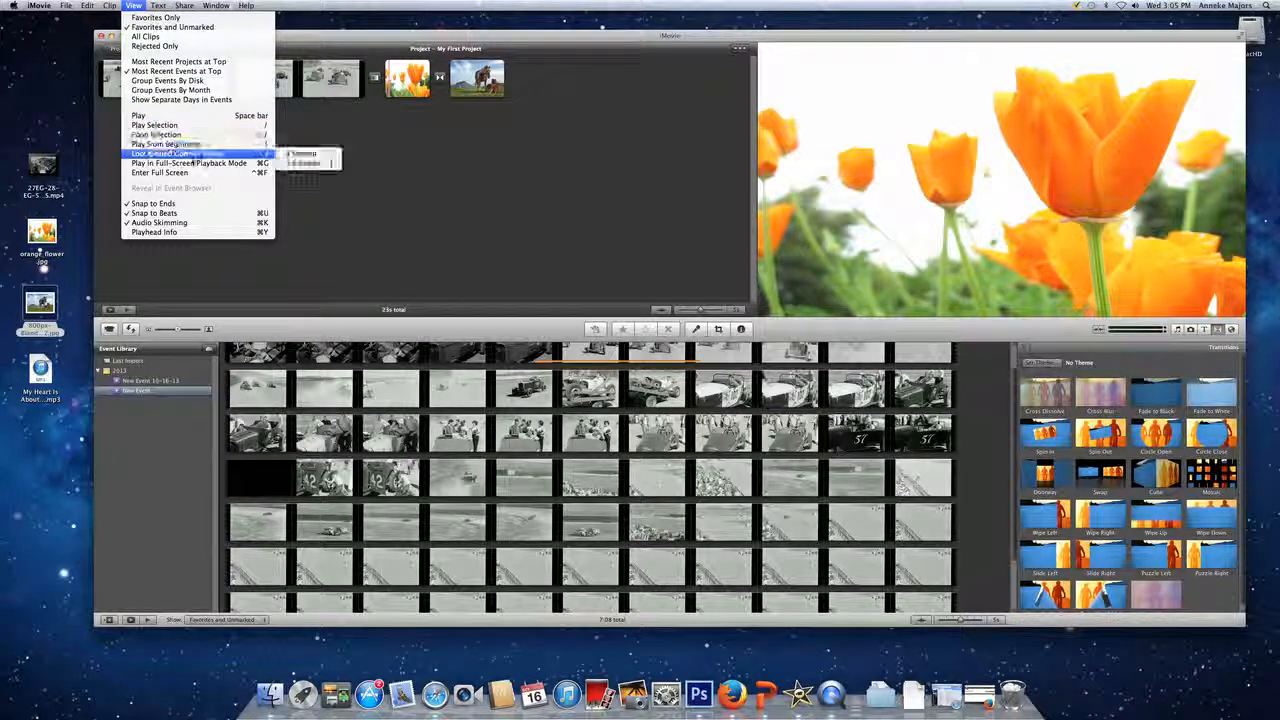
left_click(193, 164)
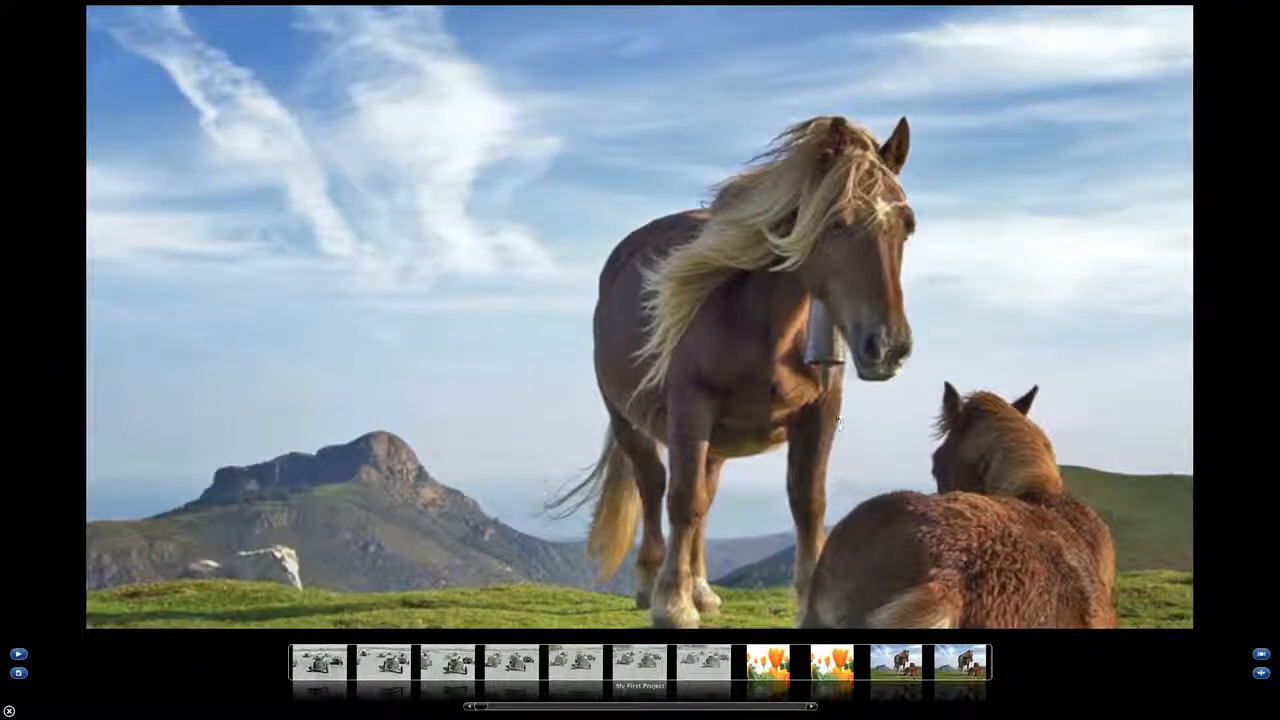
key("Escape")
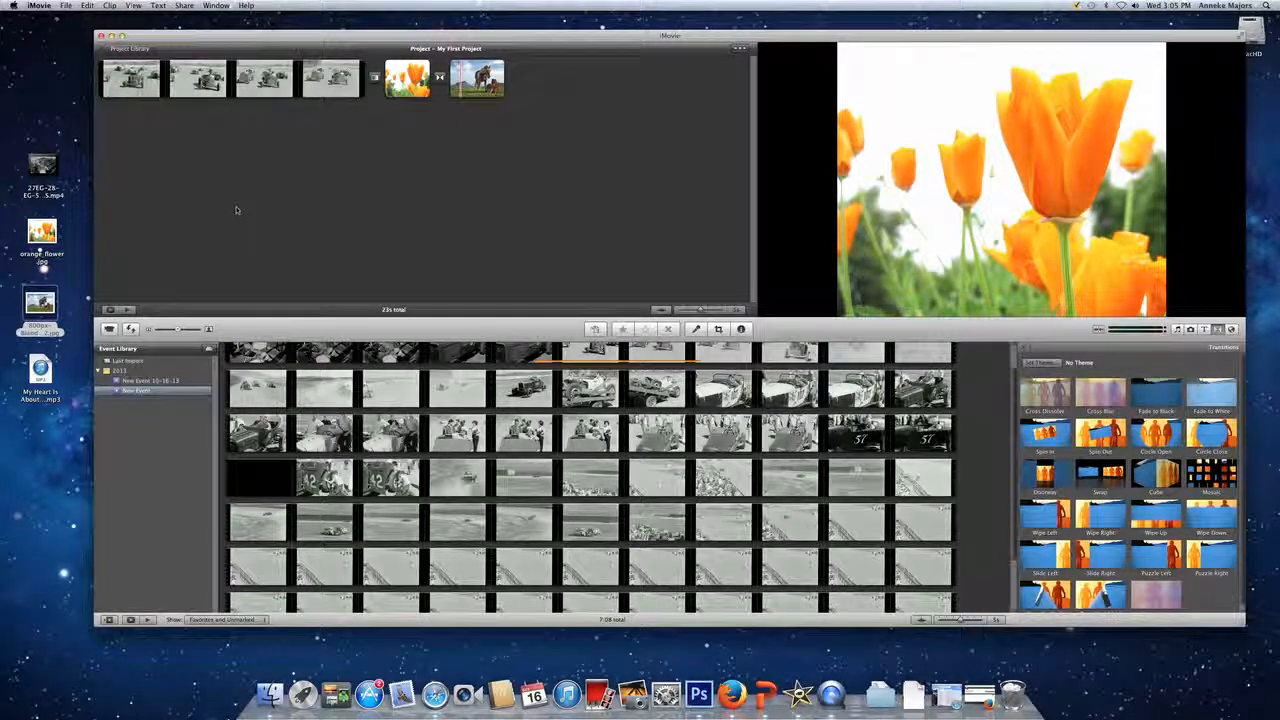
Step: Add a Centered title on a Black background after the horse photo, reading "This is the next headline", and preview it
left_click(1205, 330)
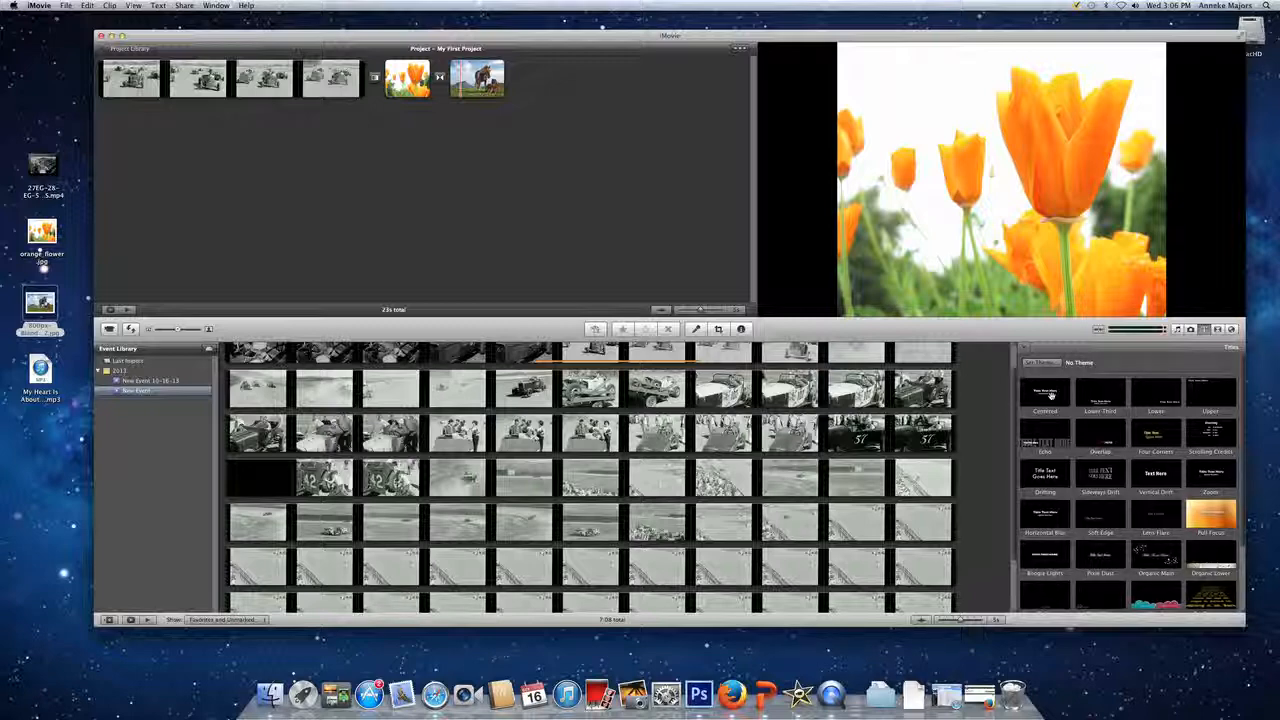
left_click_drag(1051, 399, 597, 92)
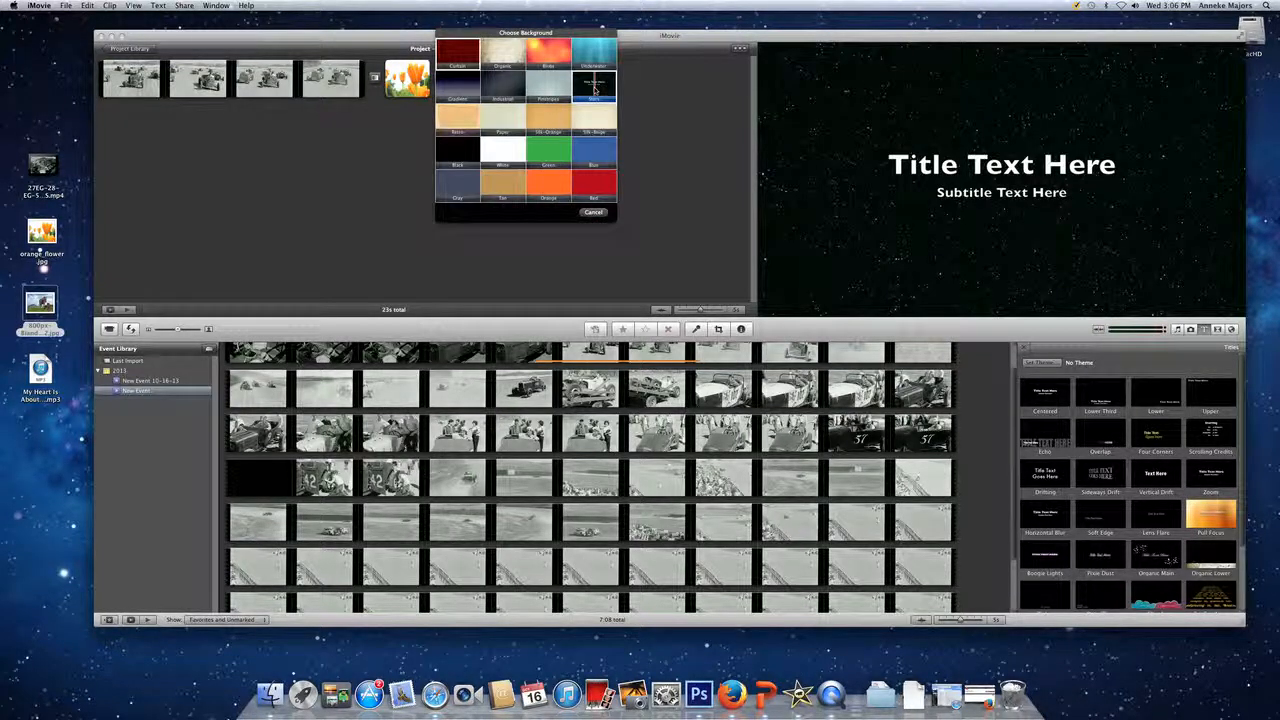
left_click(466, 155)
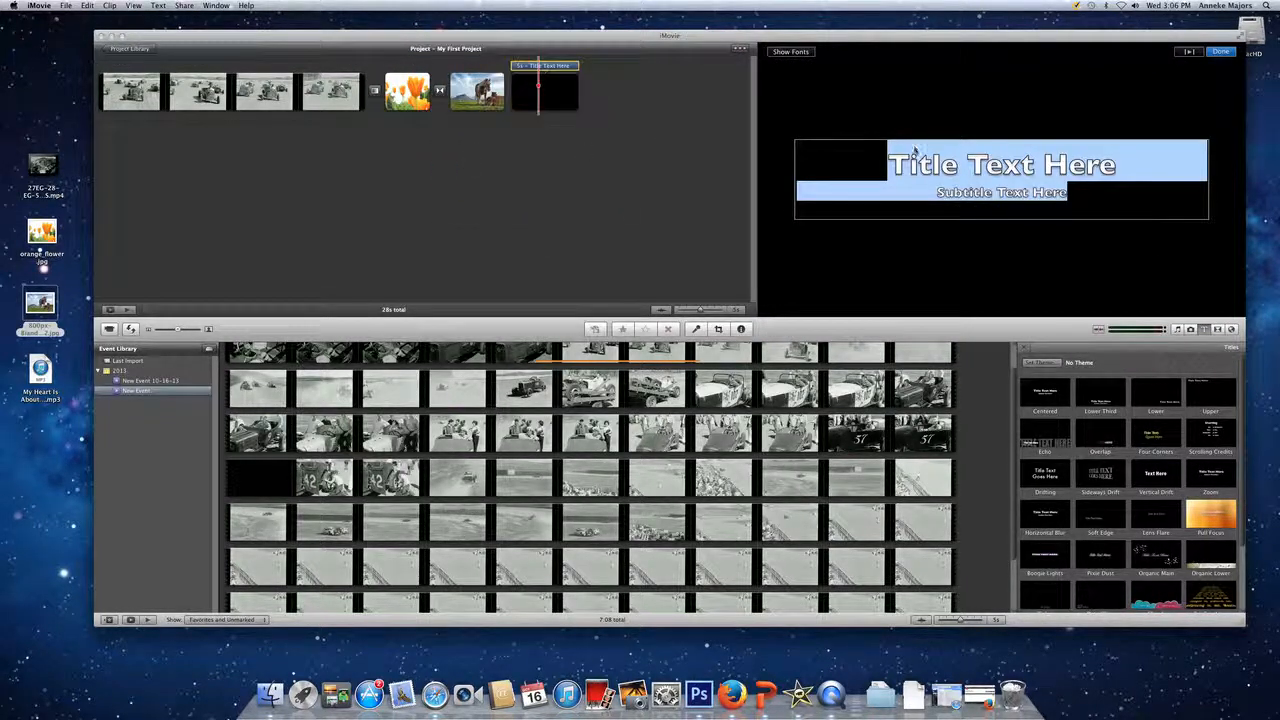
type("This")
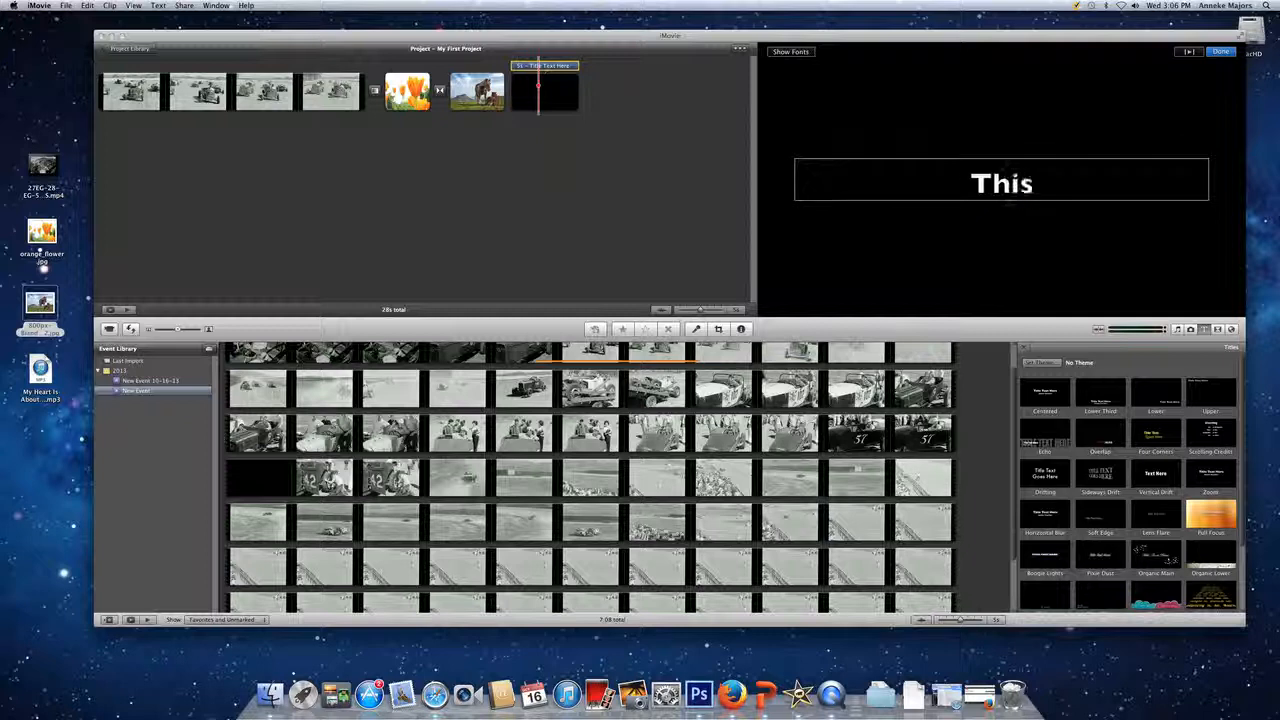
type(" is the next headline")
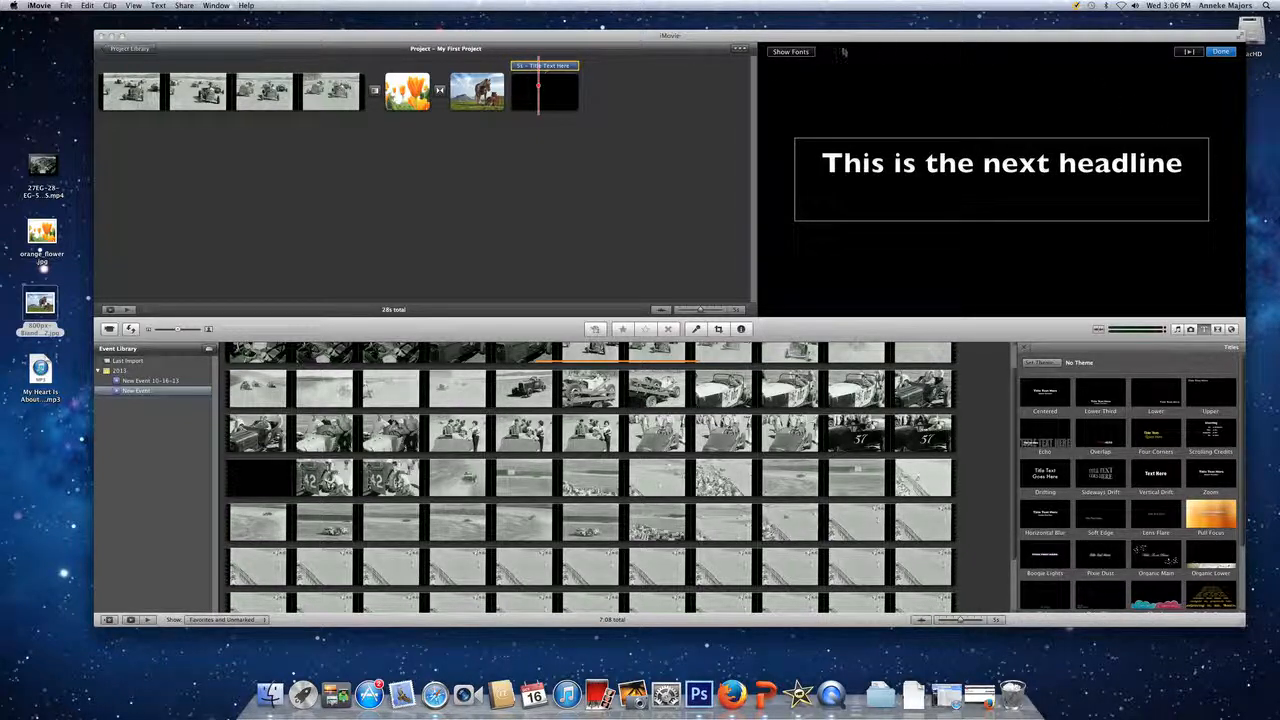
left_click(710, 138)
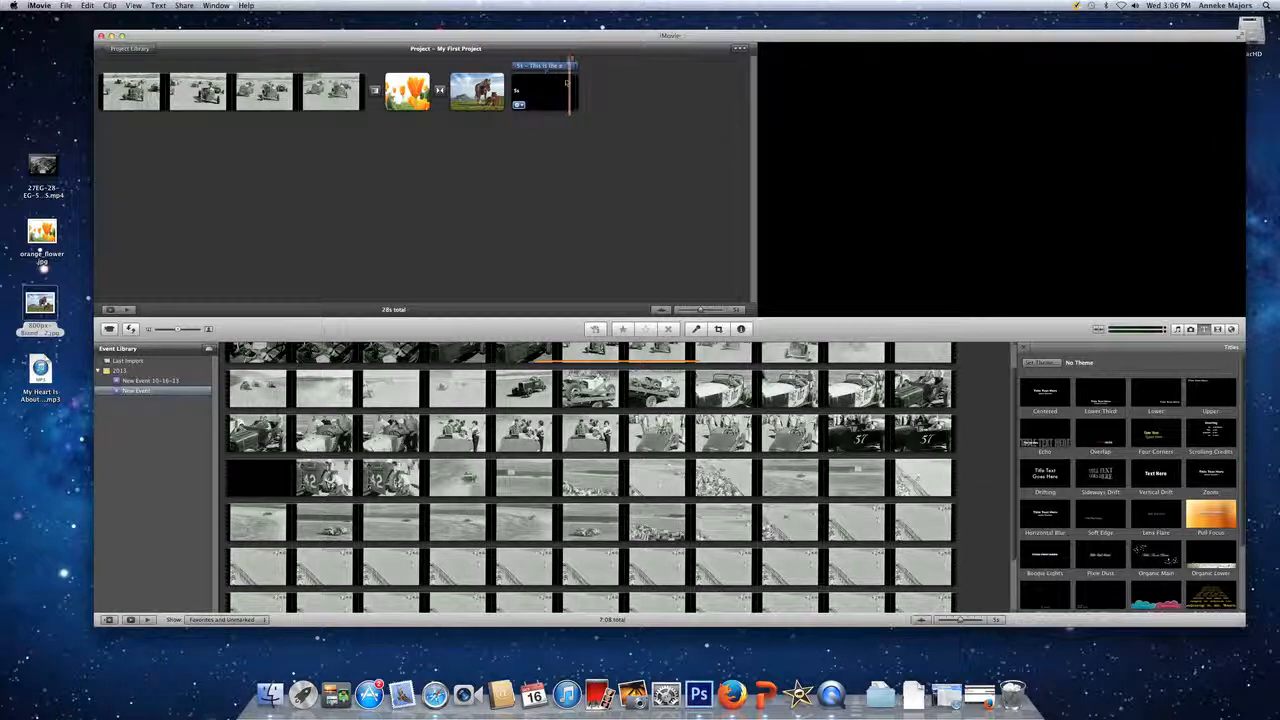
left_click(520, 65)
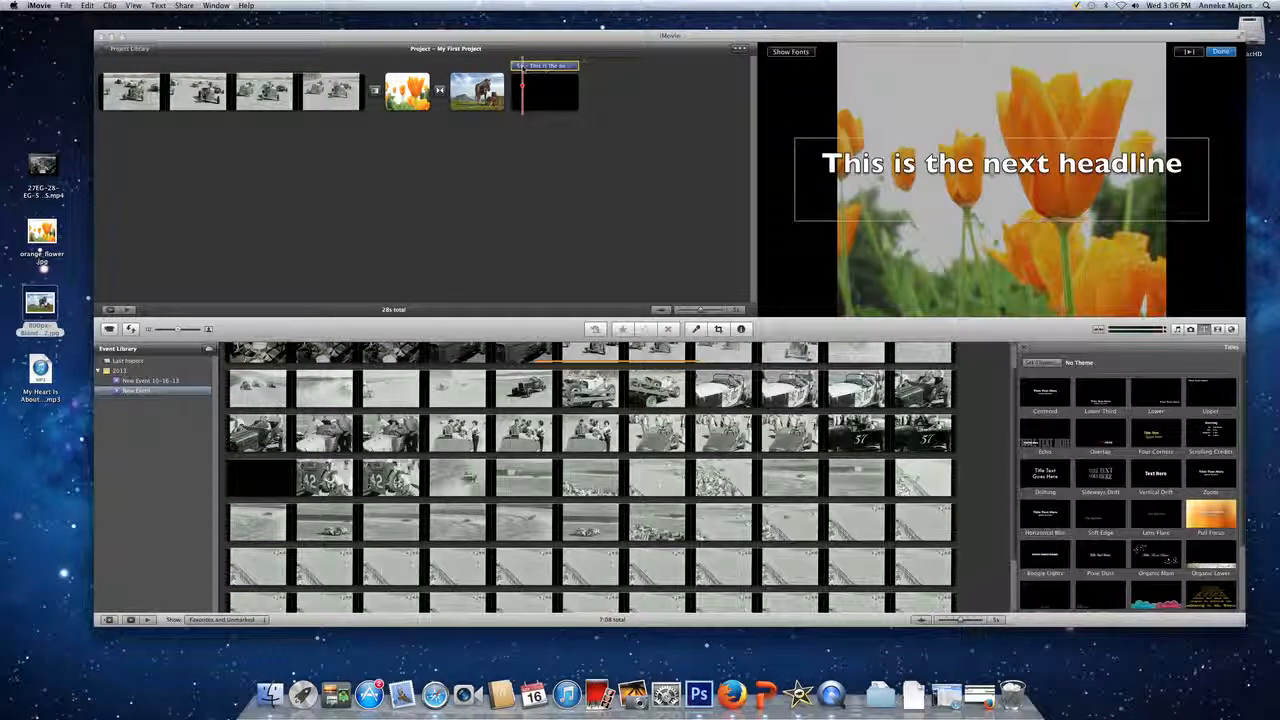
key("space")
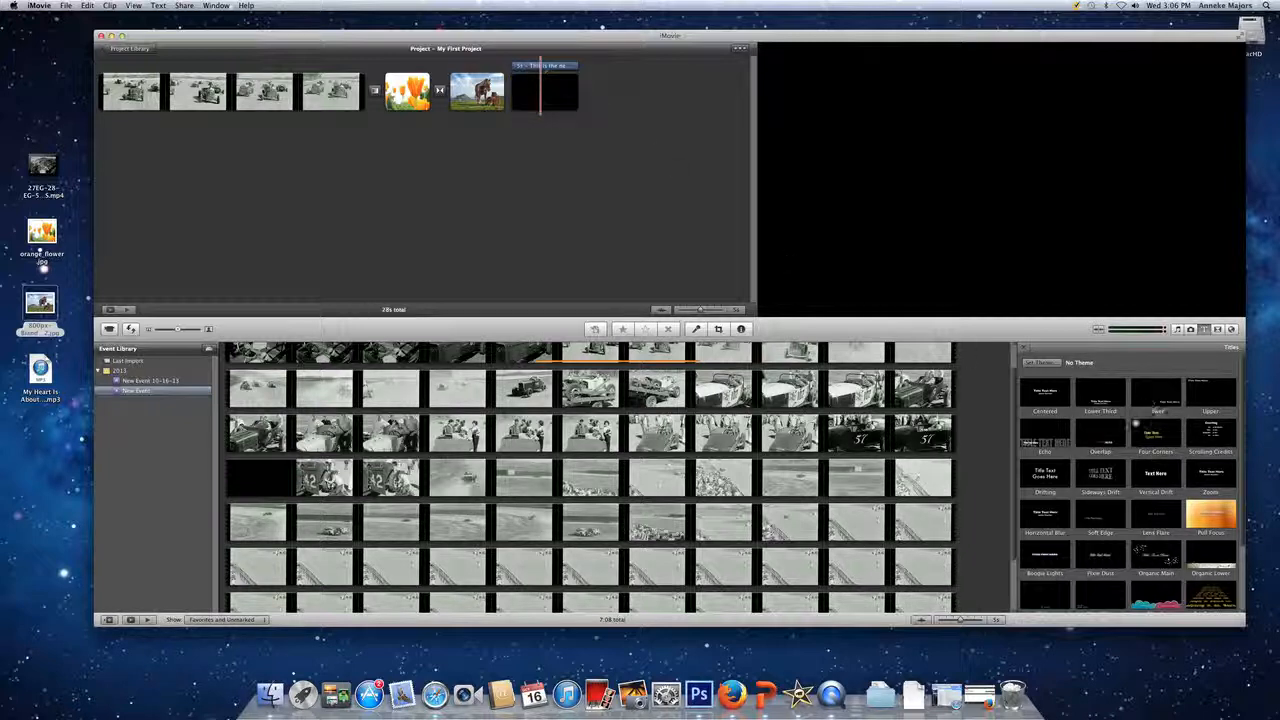
Step: Add a Sideways Drift title over the end of the race clip, reading "Racing Cars"
left_click_drag(1103, 475, 328, 90)
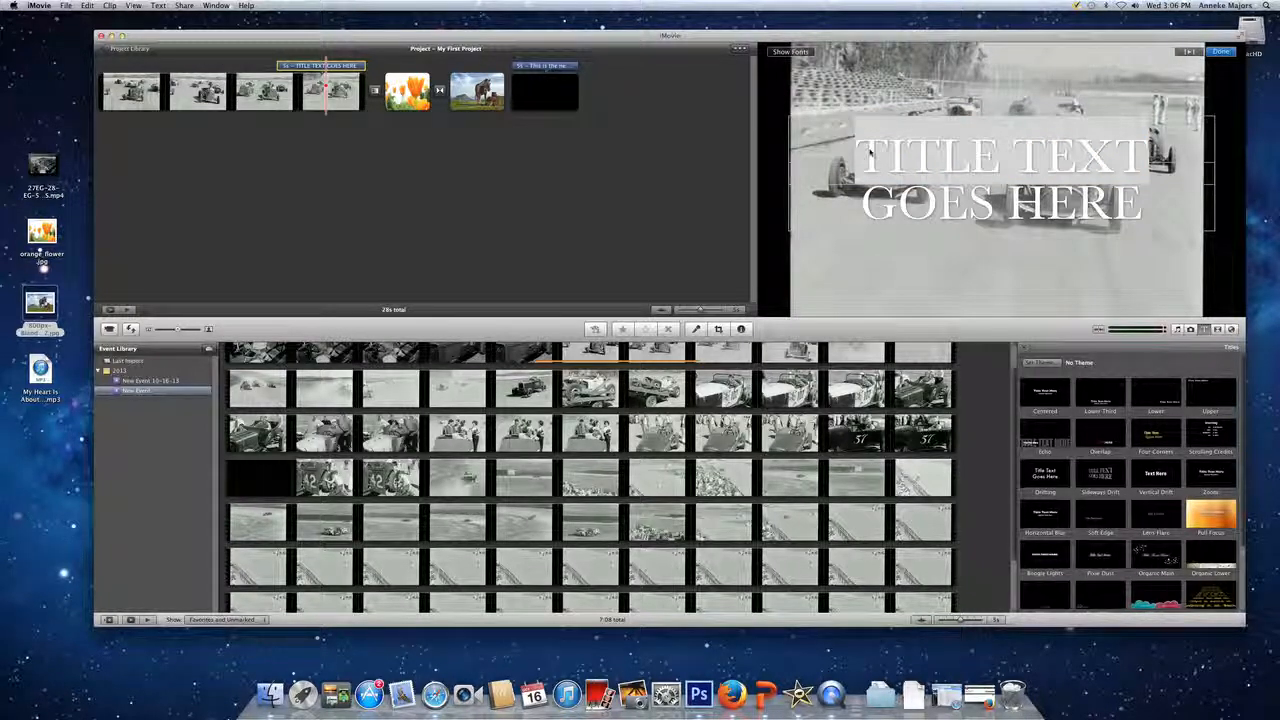
left_click(718, 329)
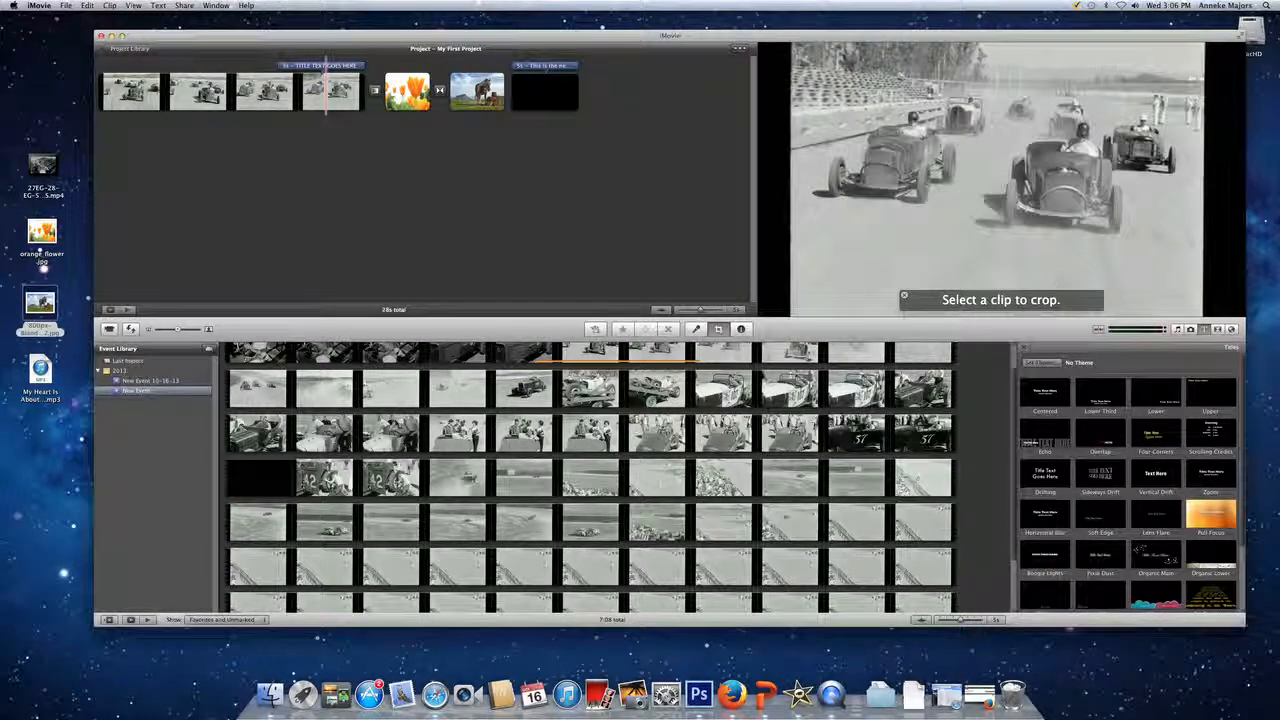
double_click(317, 67)
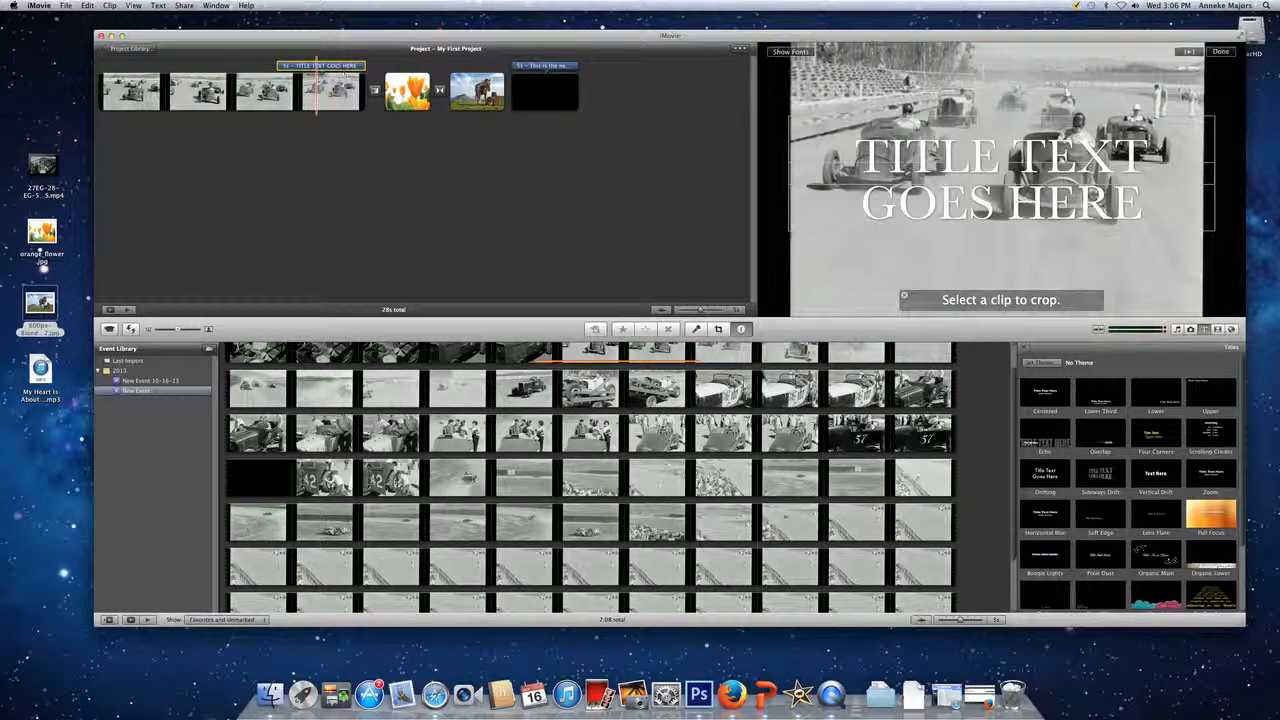
triple_click(958, 140)
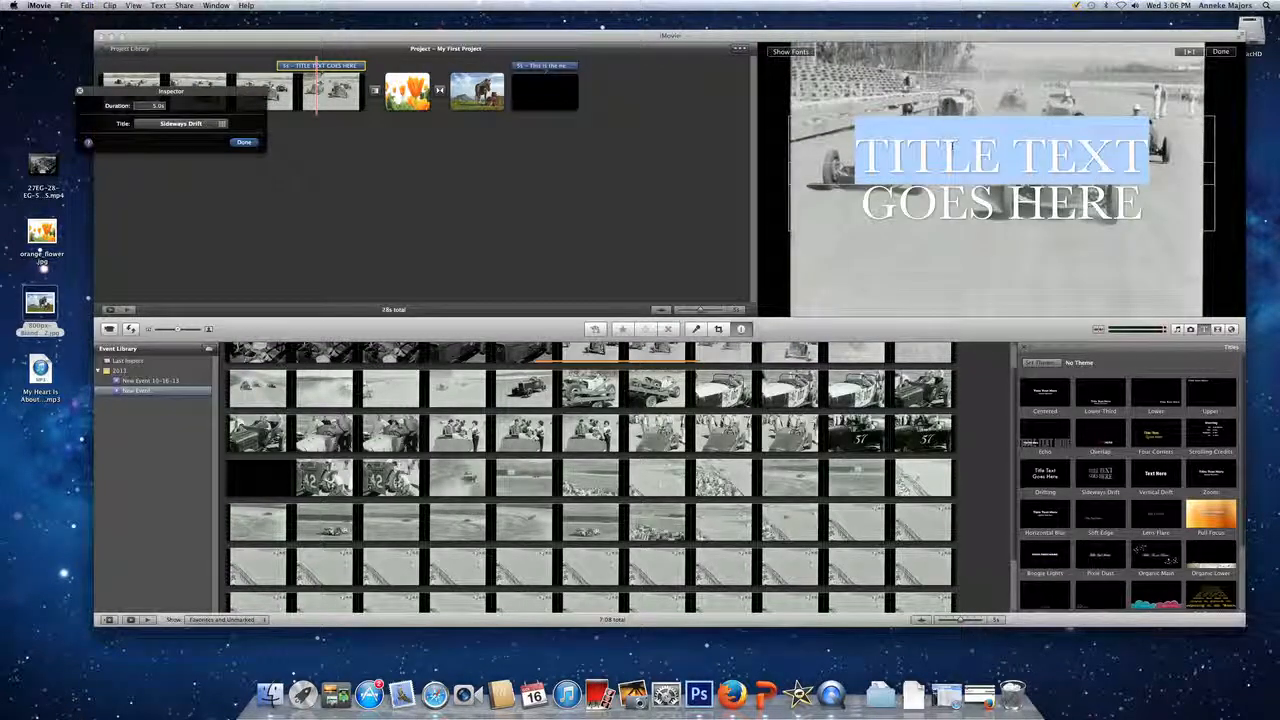
type("Racing")
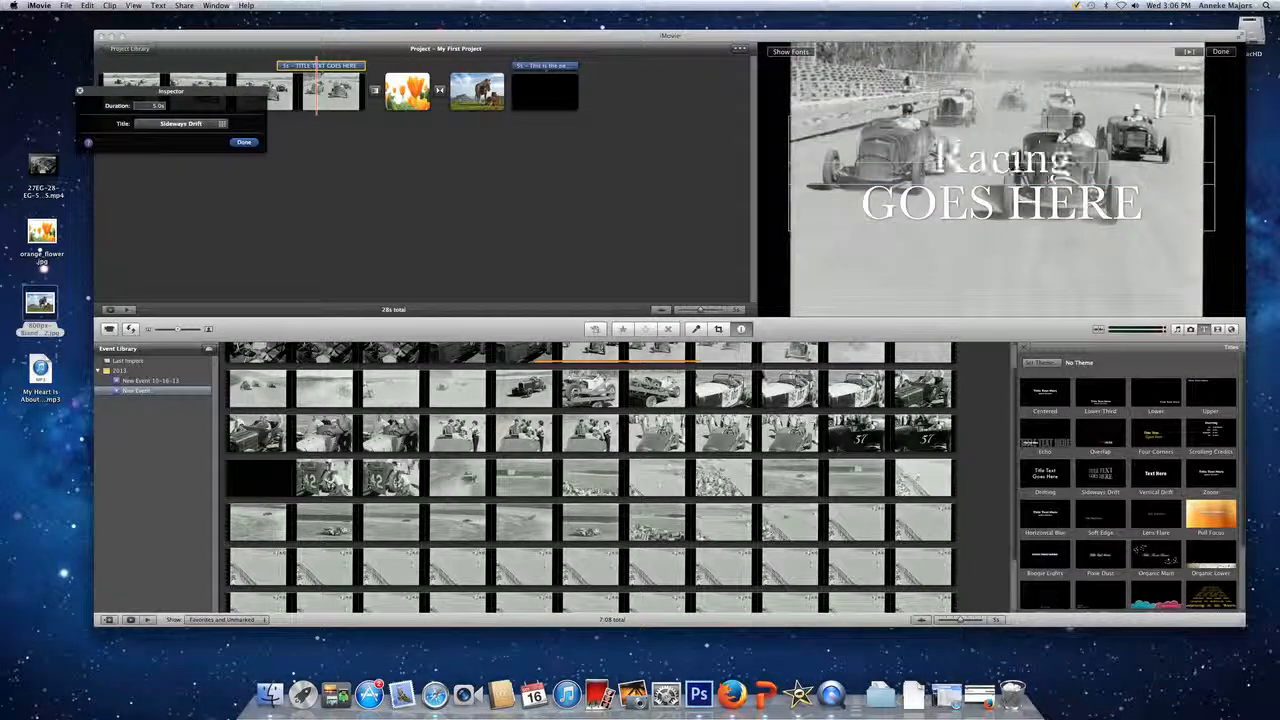
triple_click(1040, 185)
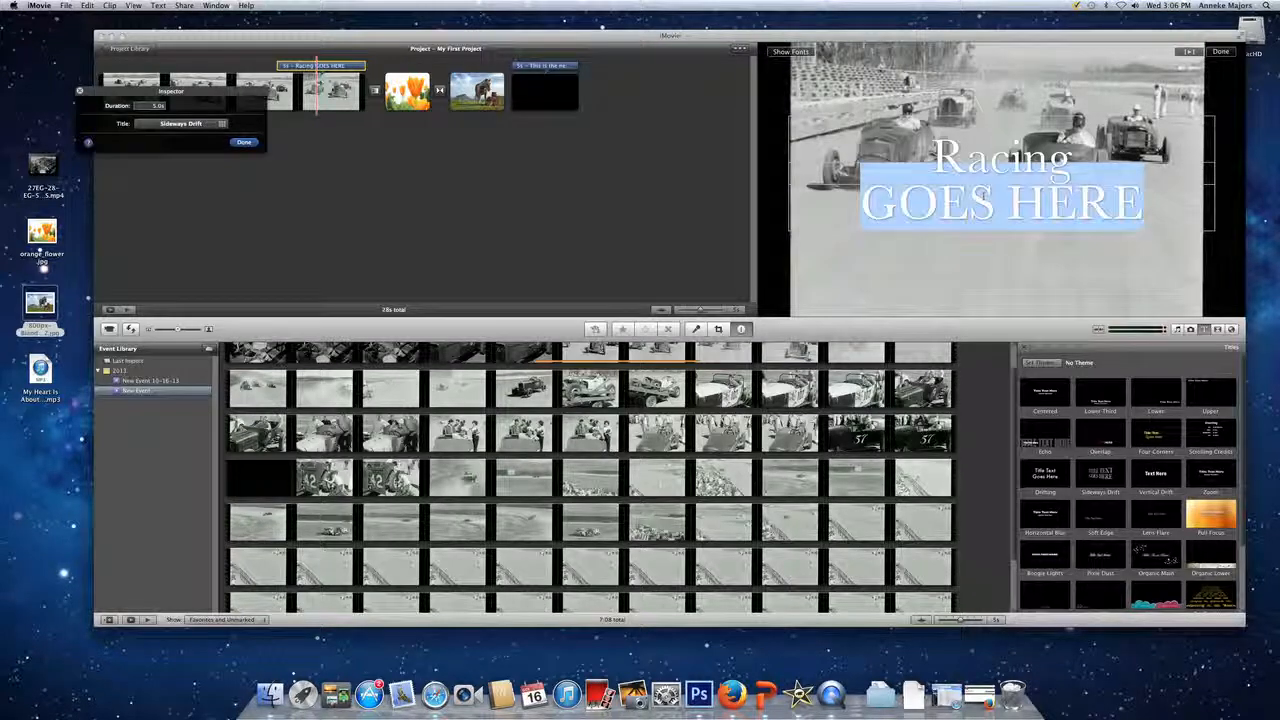
type("Cars")
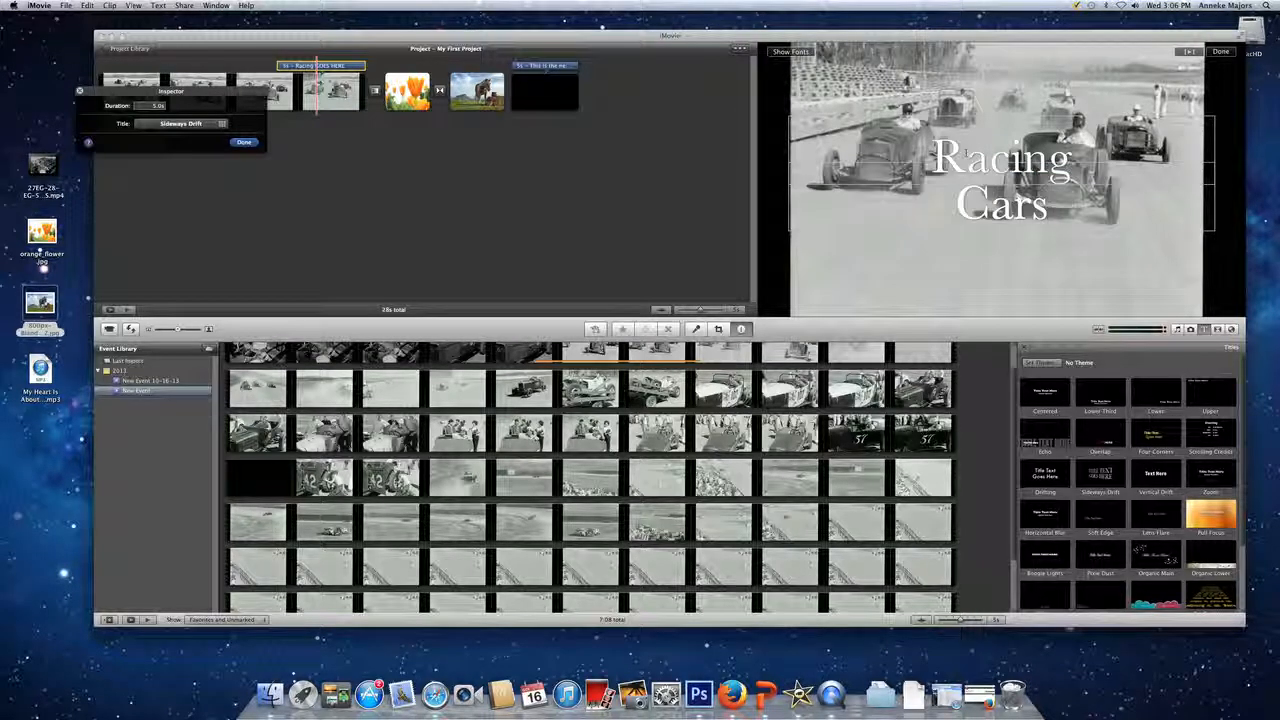
left_click(1220, 51)
left_click(267, 220)
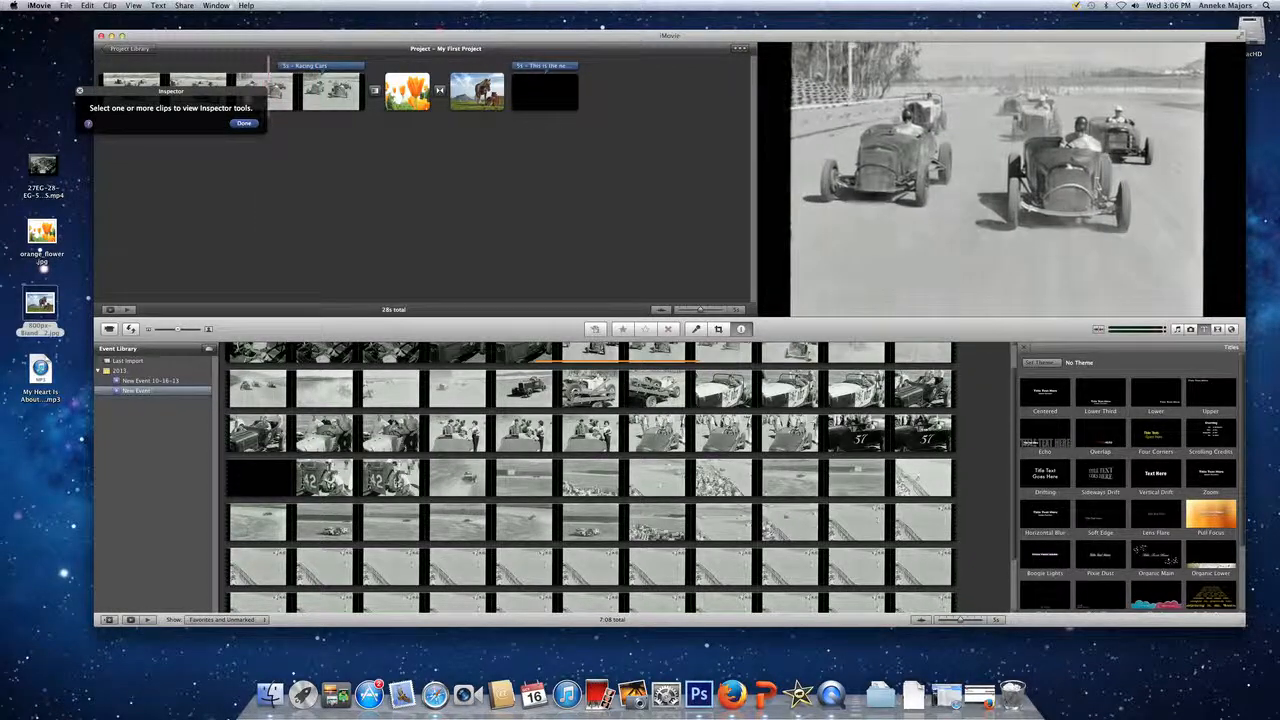
left_click(244, 123)
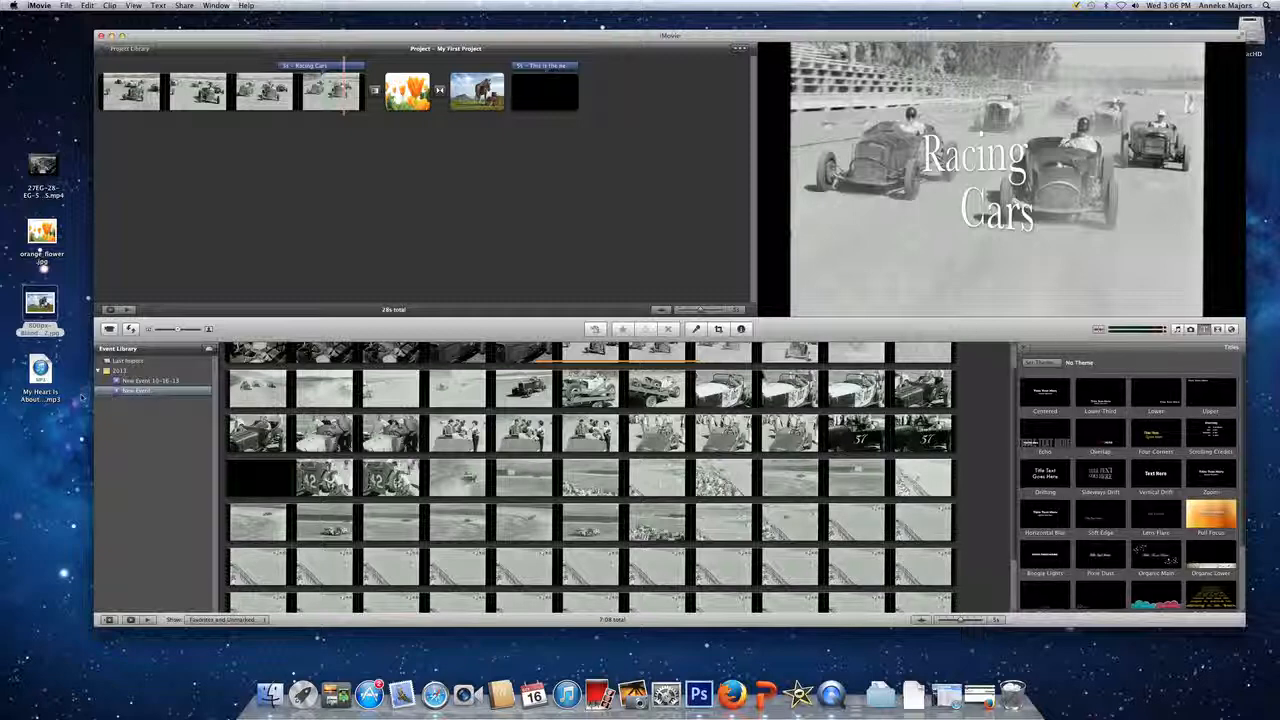
Step: Add the "My Heart Is About To Stop" MP3 from the desktop to the project as background music
left_click(40, 303)
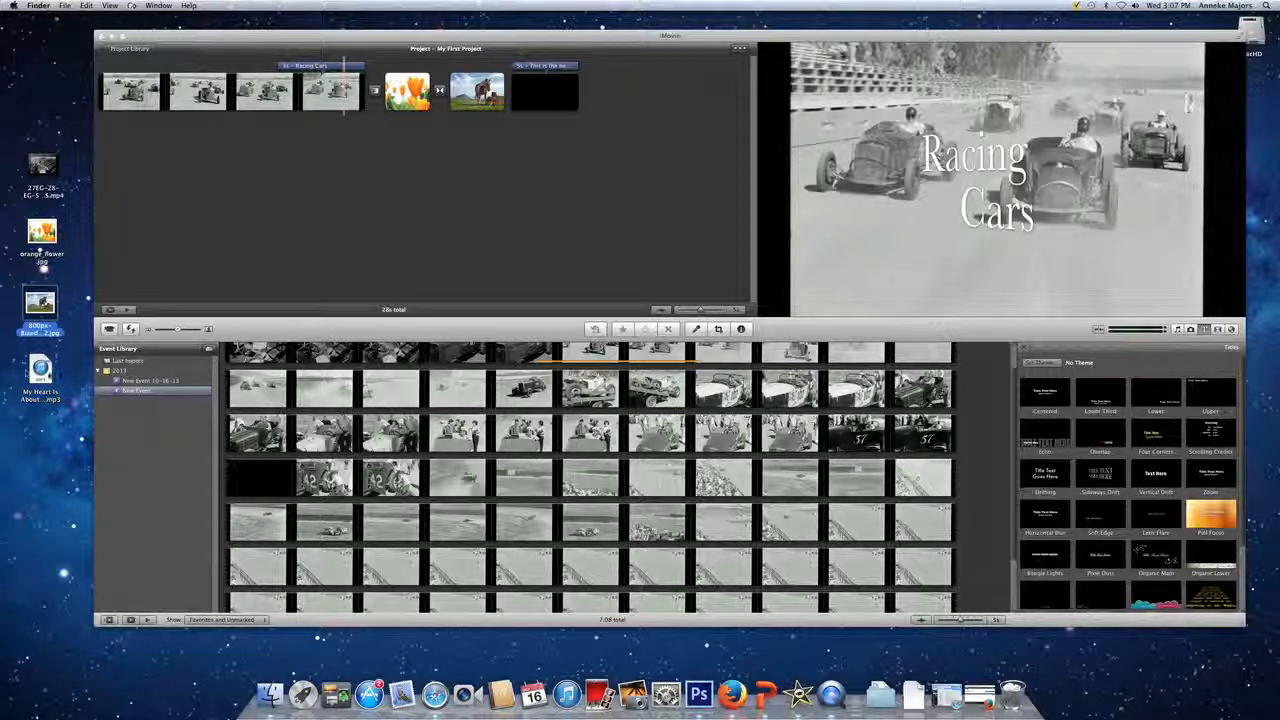
left_click_drag(40, 372, 247, 213)
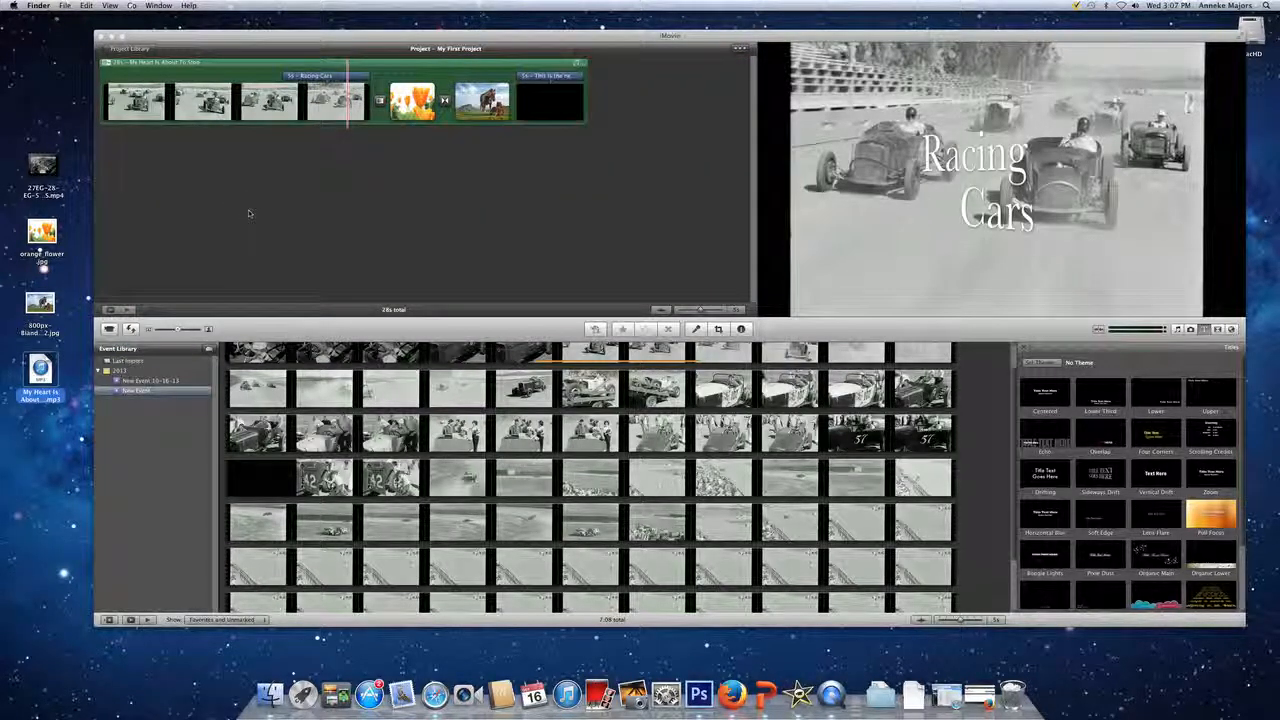
left_click(405, 50)
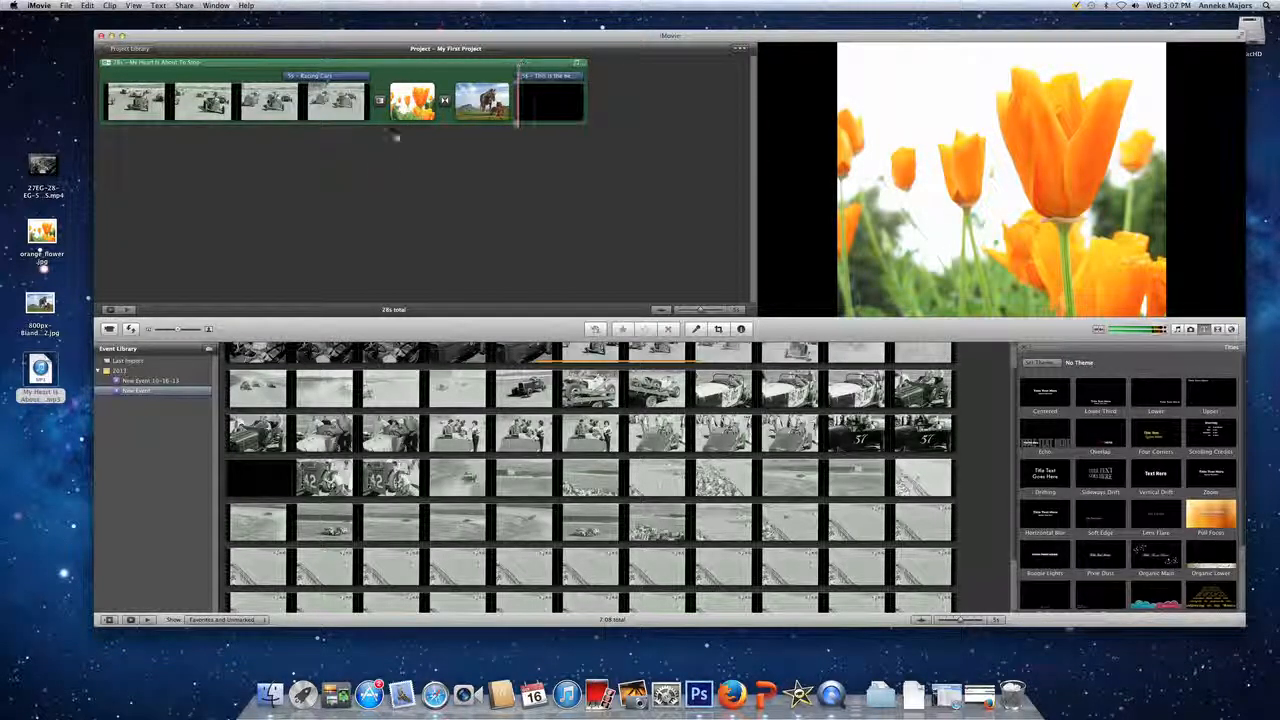
Step: Trim the end of the background music in the Clip Trimmer to a duration of about 1:51
left_click(105, 64)
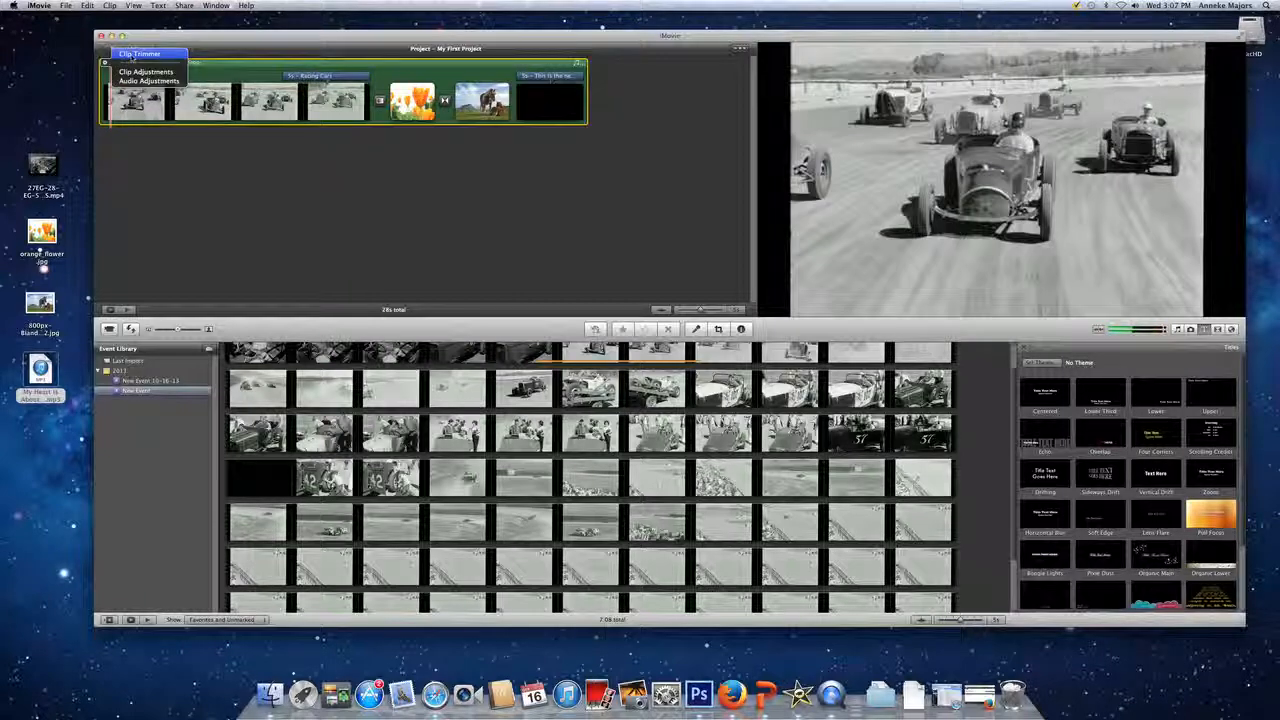
left_click(135, 54)
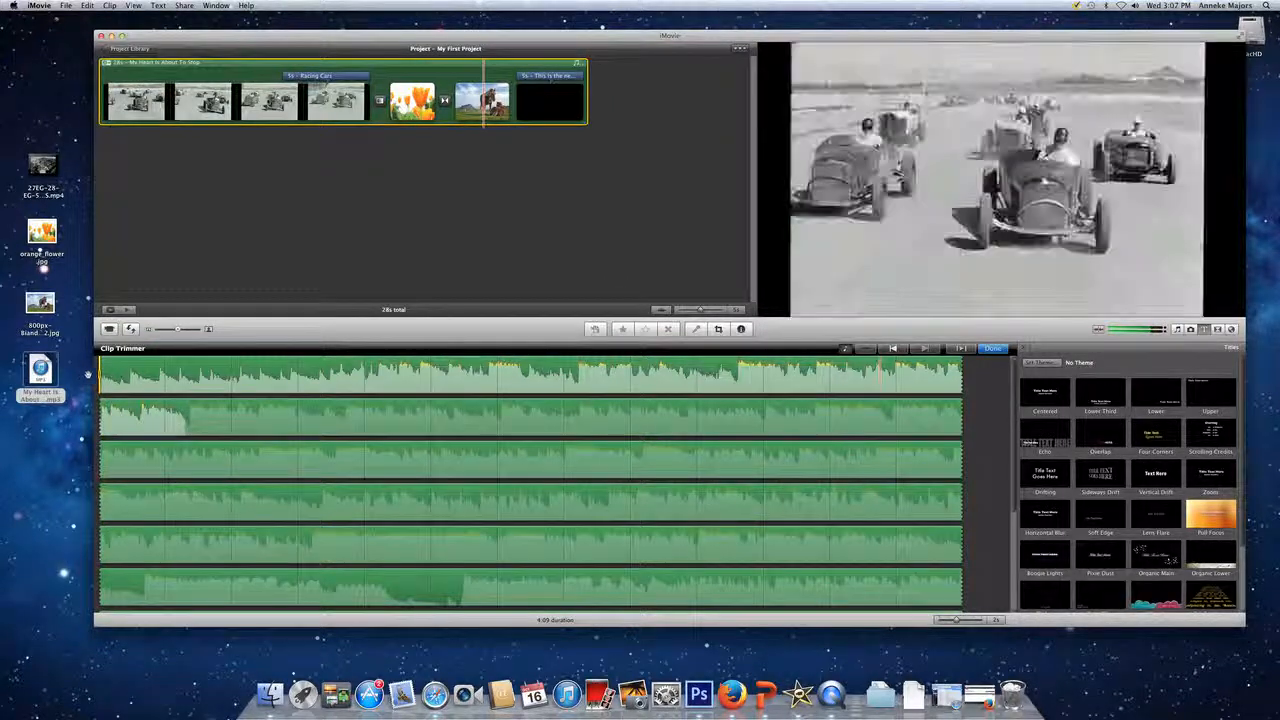
key("space")
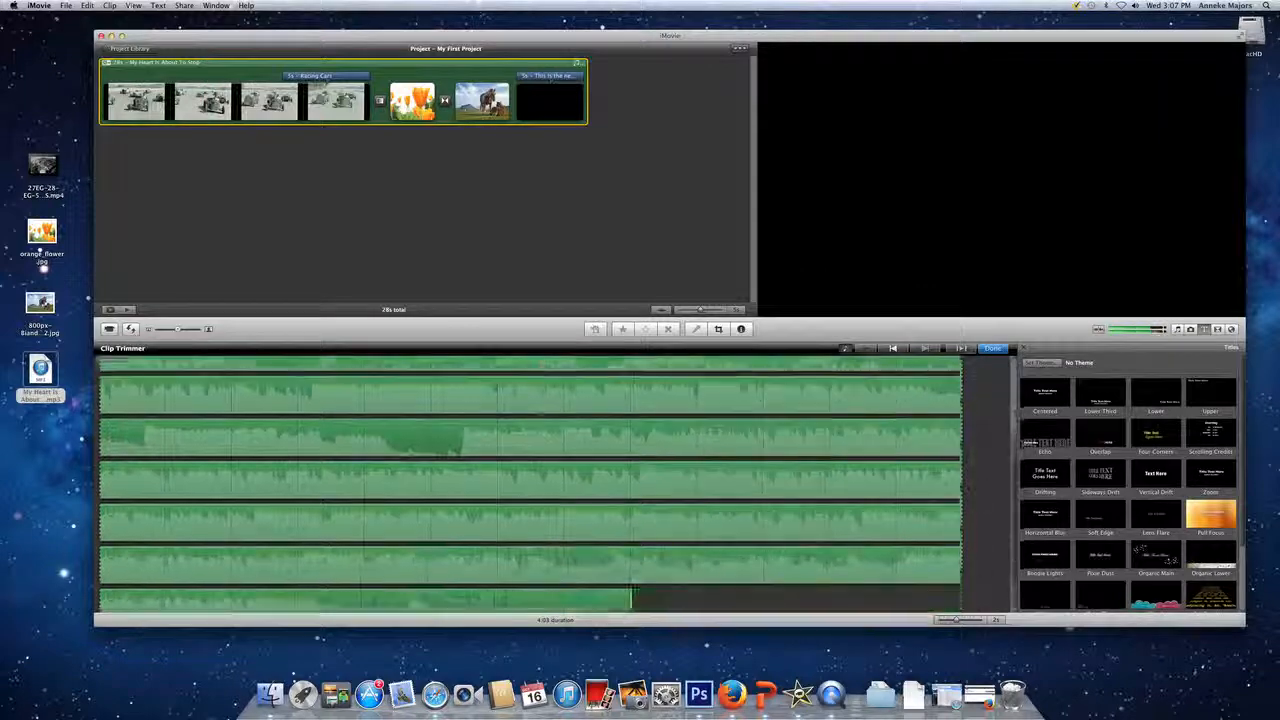
left_click_drag(628, 577, 557, 383)
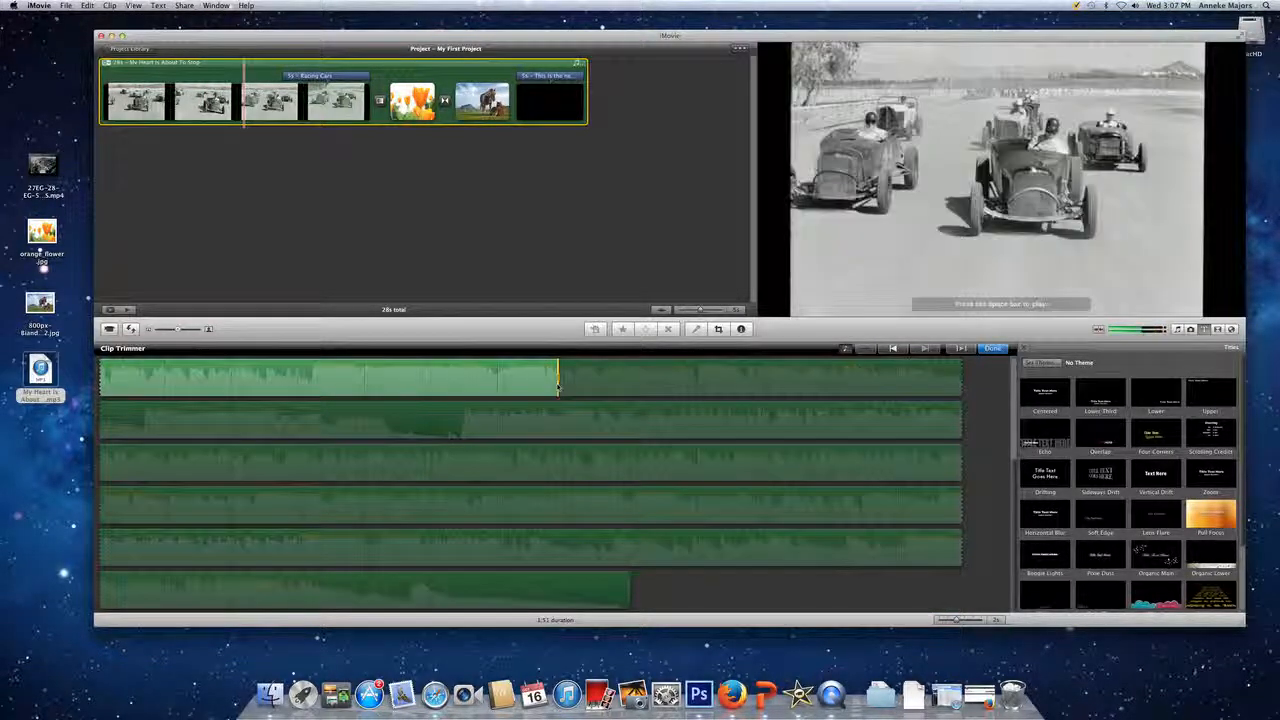
left_click(993, 349)
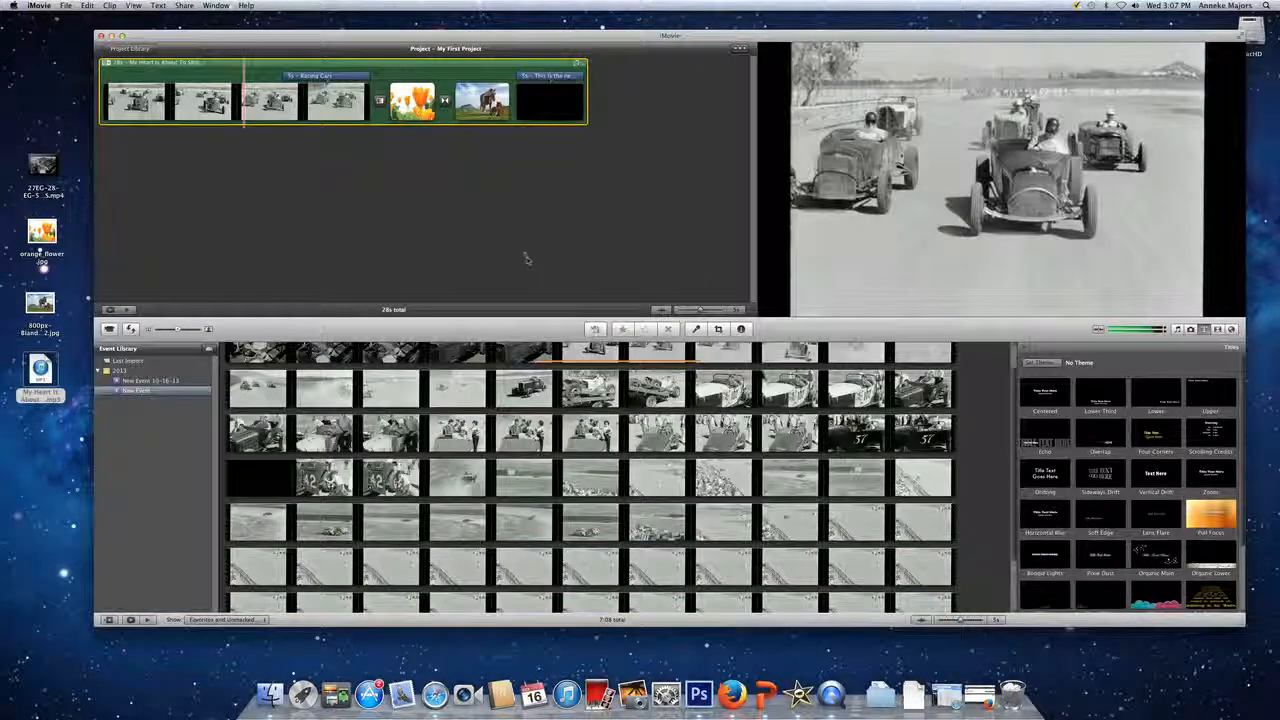